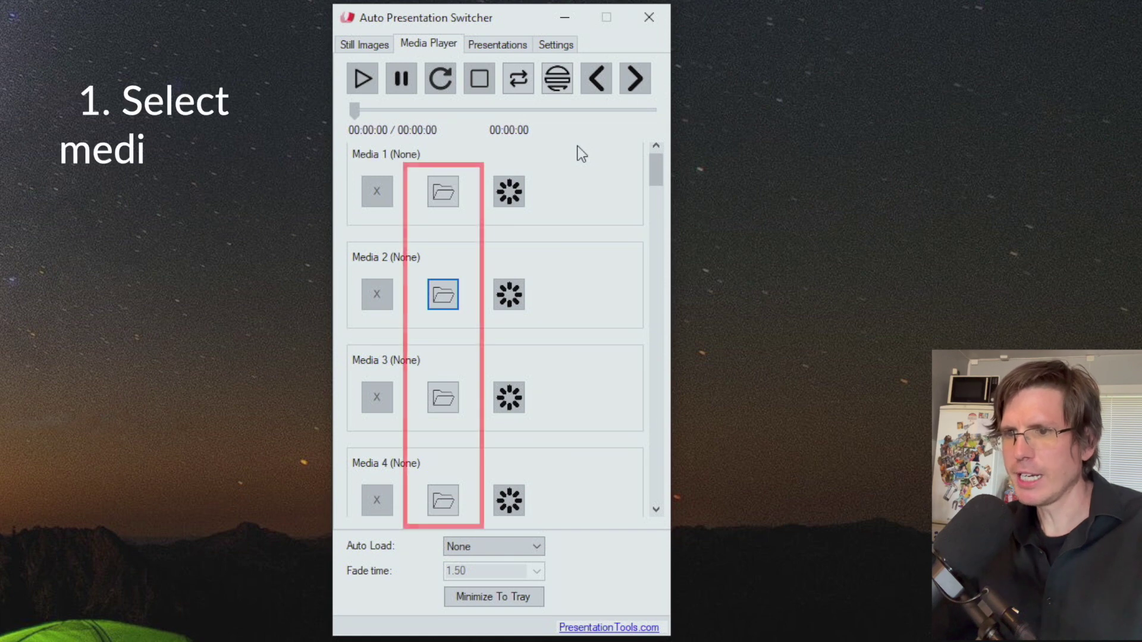
Step: From Downloads > example videos, load the gym interview into slot 1 and the Super Mario stunts clip into slot 2
left_click(444, 193)
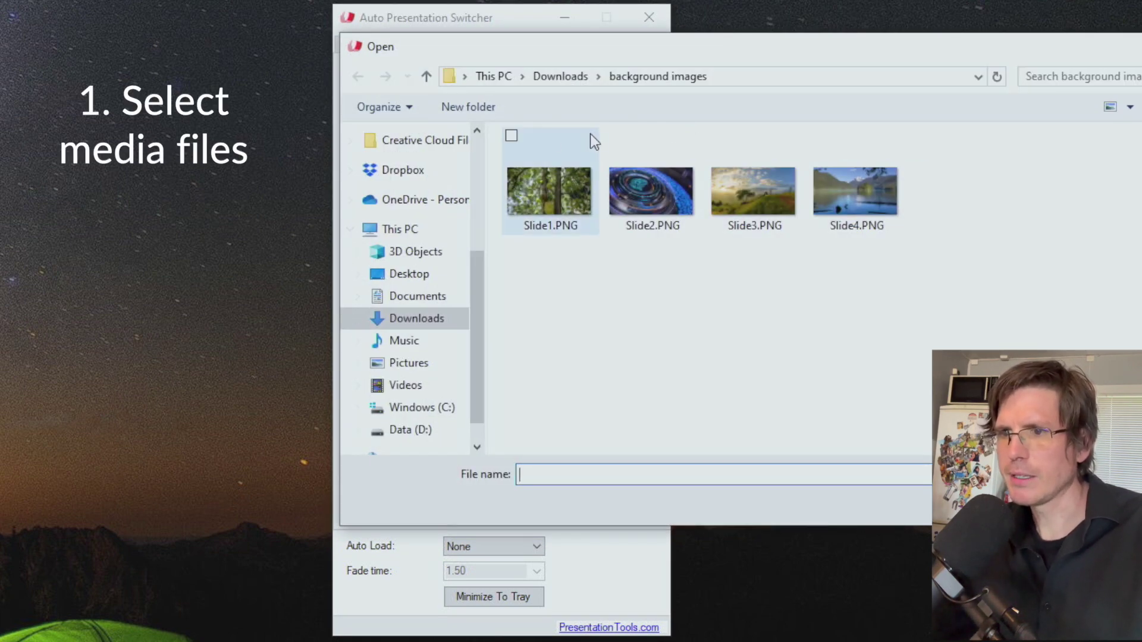
left_click(571, 77)
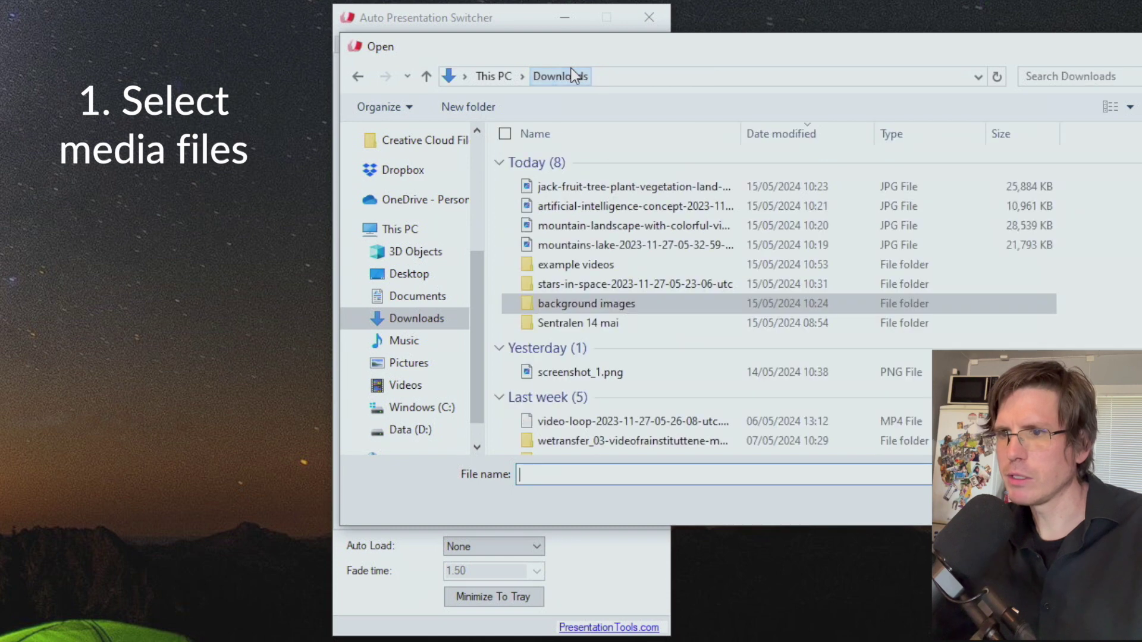
double_click(613, 272)
double_click(654, 211)
left_click(451, 301)
left_click(829, 205)
double_click(829, 202)
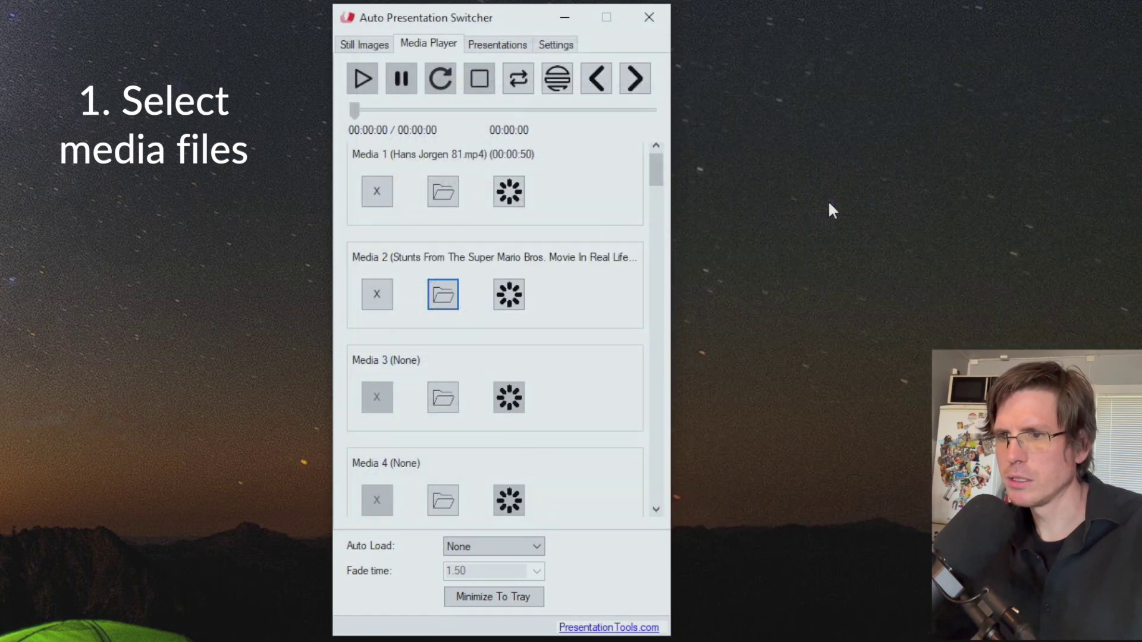
Step: Load stars in universe.mov into slot 3 and the blue-background clip into slot 4
left_click(440, 399)
double_click(786, 179)
left_click(442, 500)
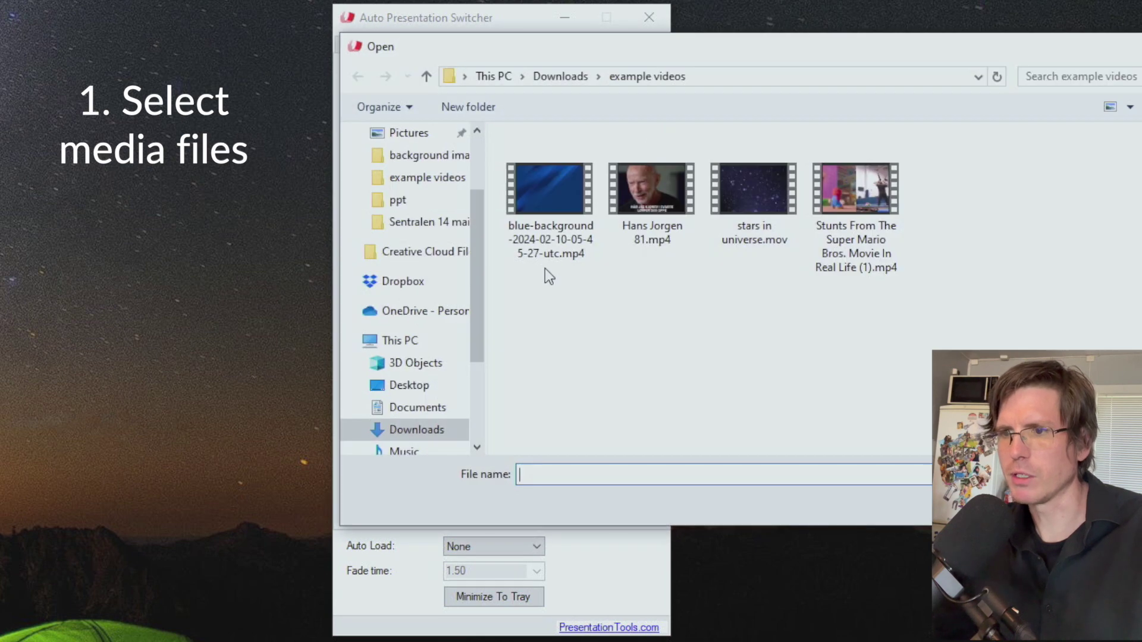
double_click(541, 187)
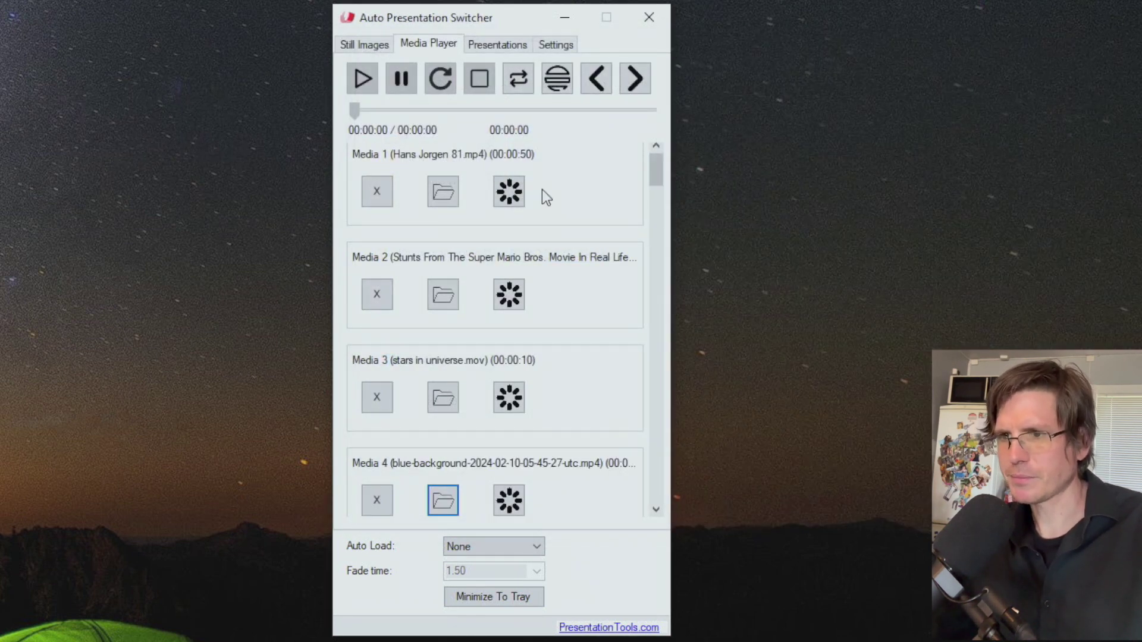
Step: Cue Media 1, play it on the presentation screen, then stop it with Escape
left_click(510, 191)
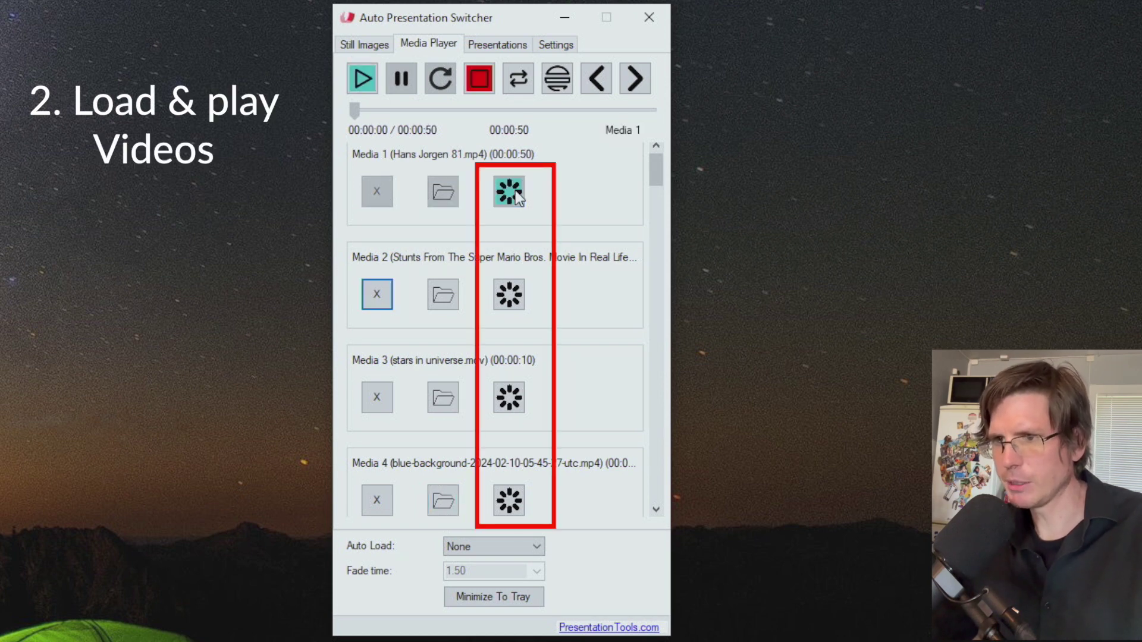
left_click(369, 84)
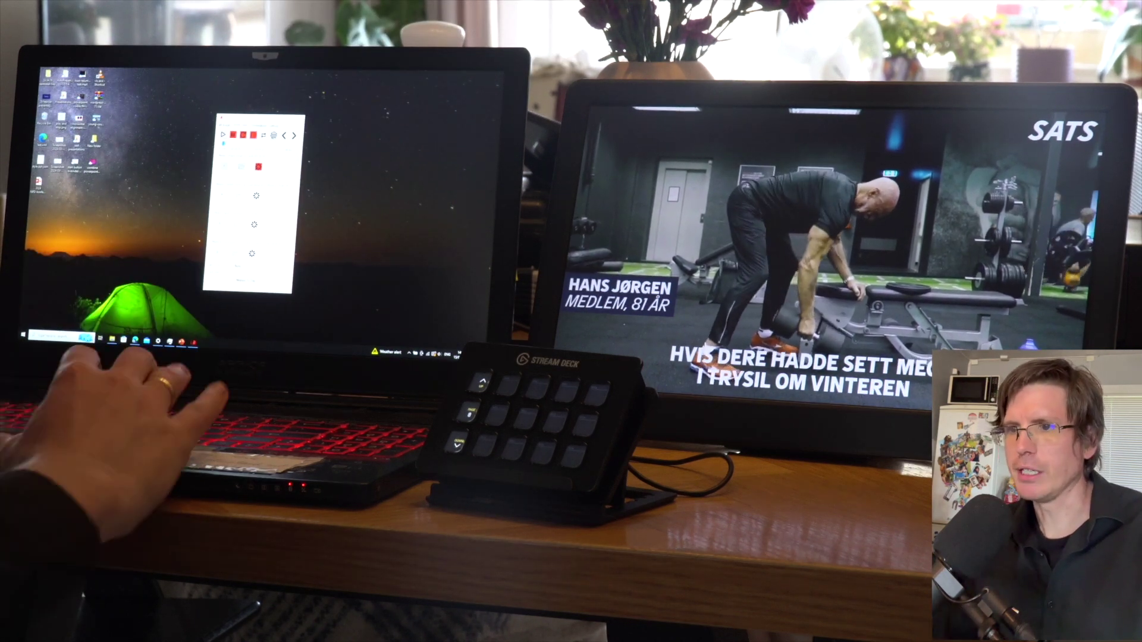
key("Escape")
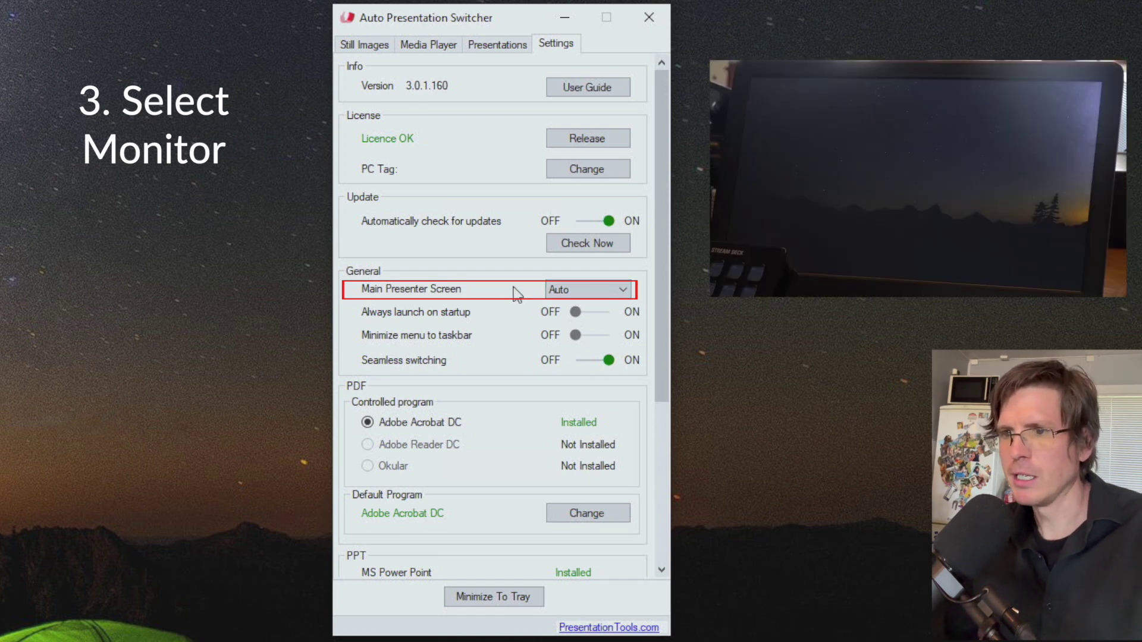
Step: Review the Main Presenter Screen choices (Auto, DISPLAY1, DISPLAY4) and keep Auto selected
left_click(622, 290)
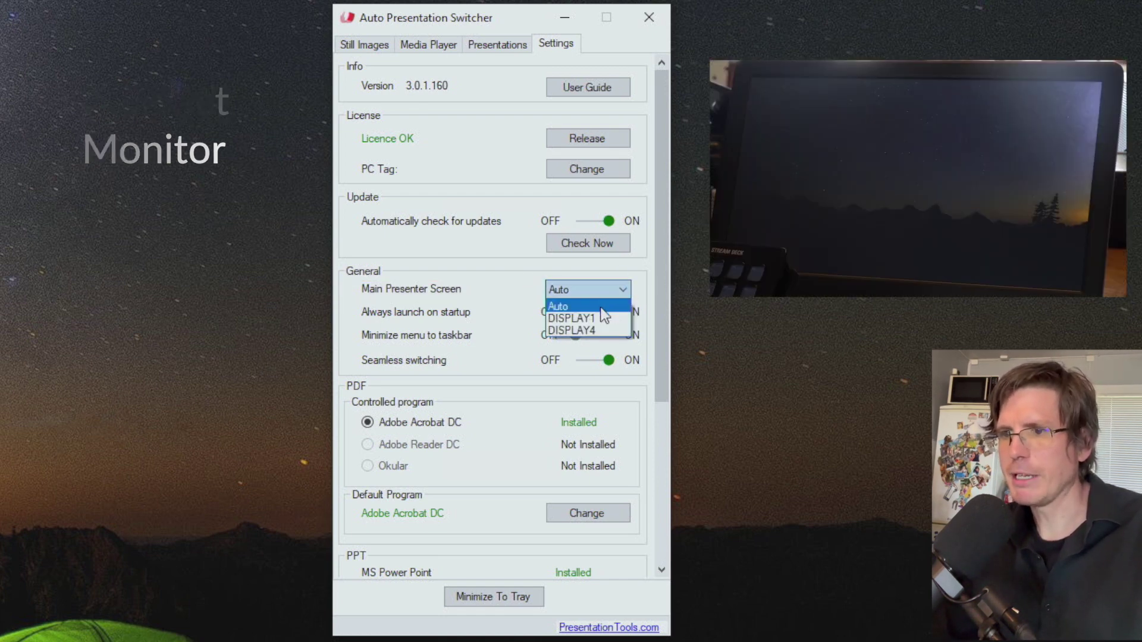
left_click(498, 298)
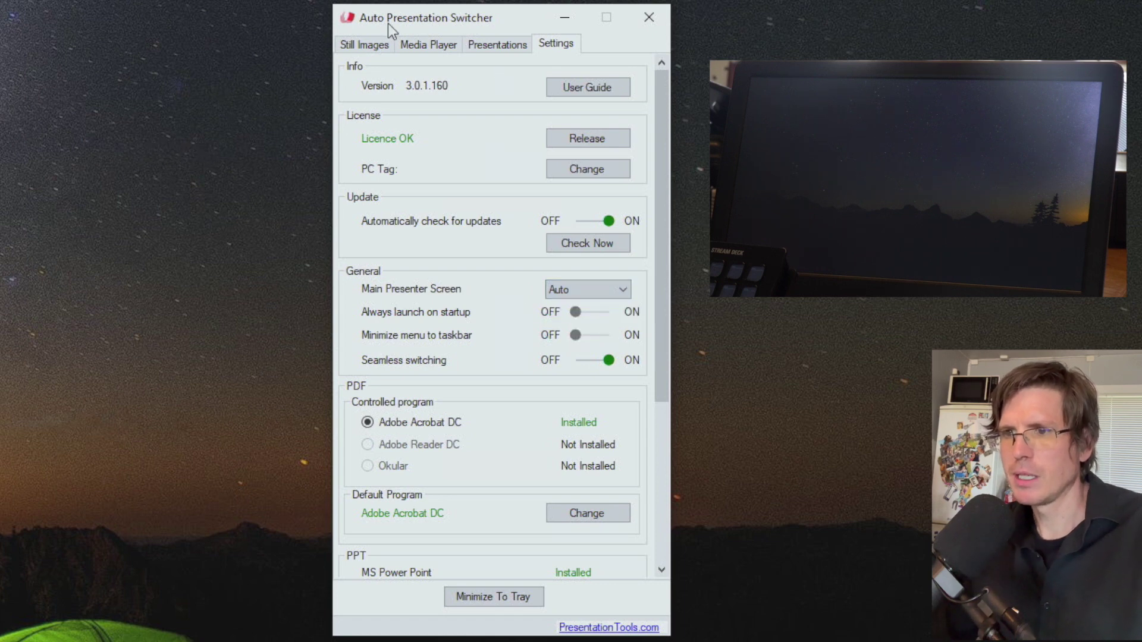
Step: On the Media Player tab, play clip one, pause, restart, pause, seek to about halfway, and resume
left_click(412, 45)
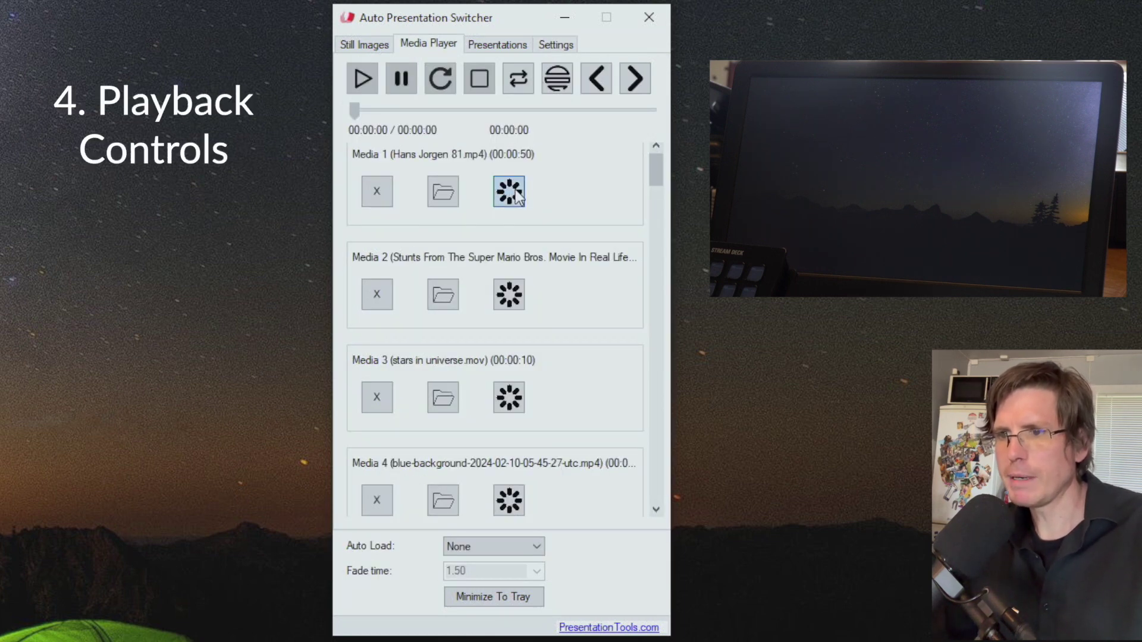
left_click(370, 81)
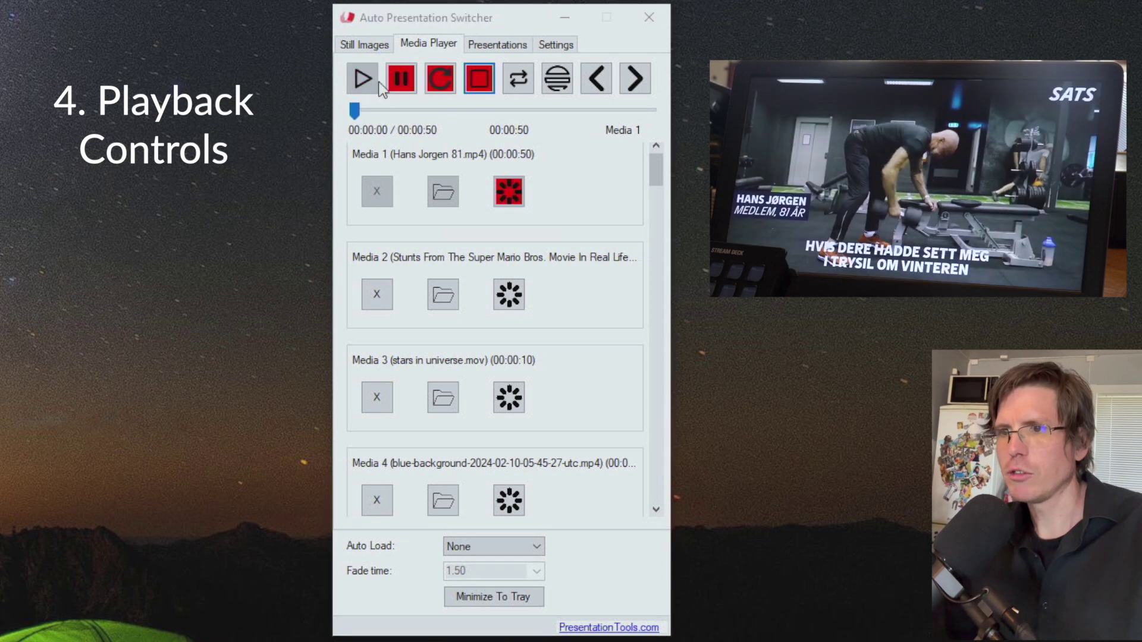
left_click(402, 90)
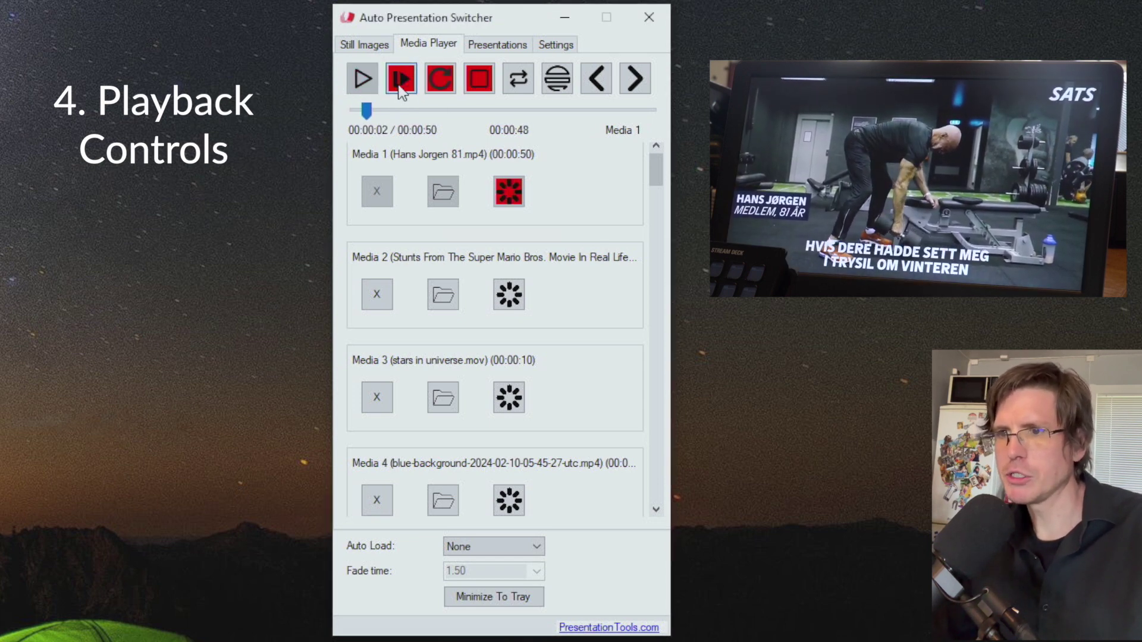
left_click(440, 82)
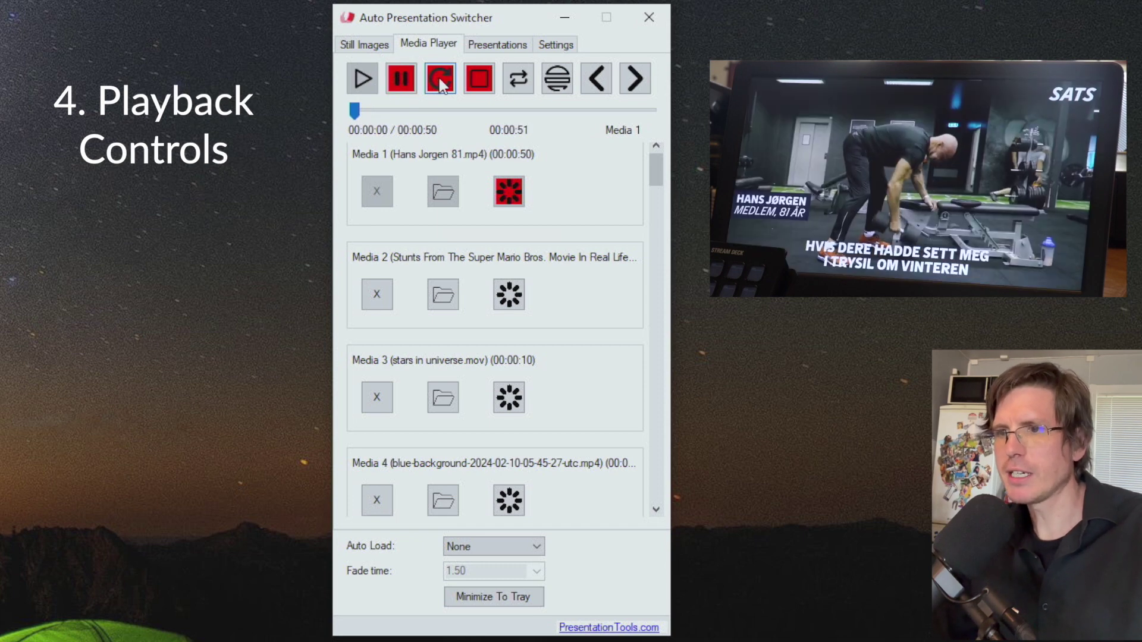
left_click(407, 82)
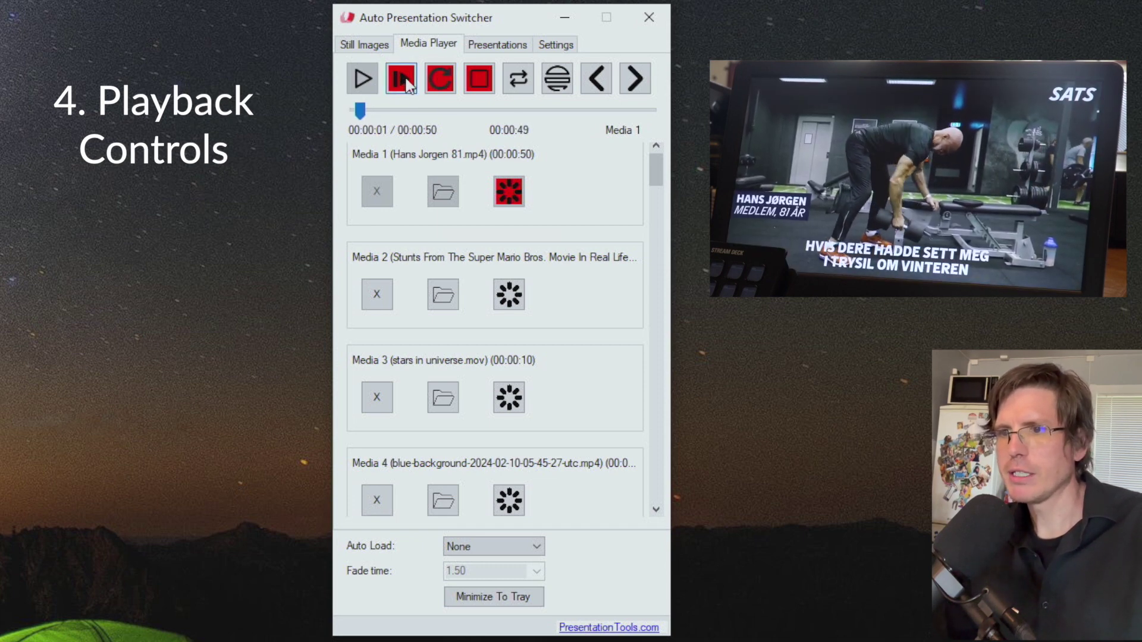
left_click_drag(363, 115, 514, 113)
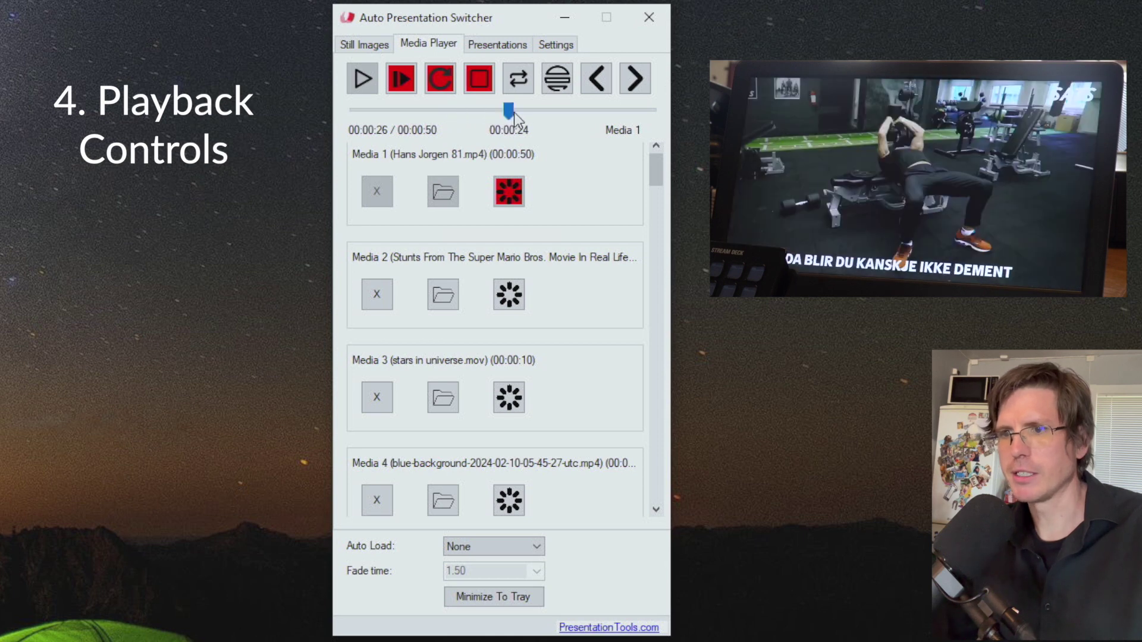
left_click(403, 82)
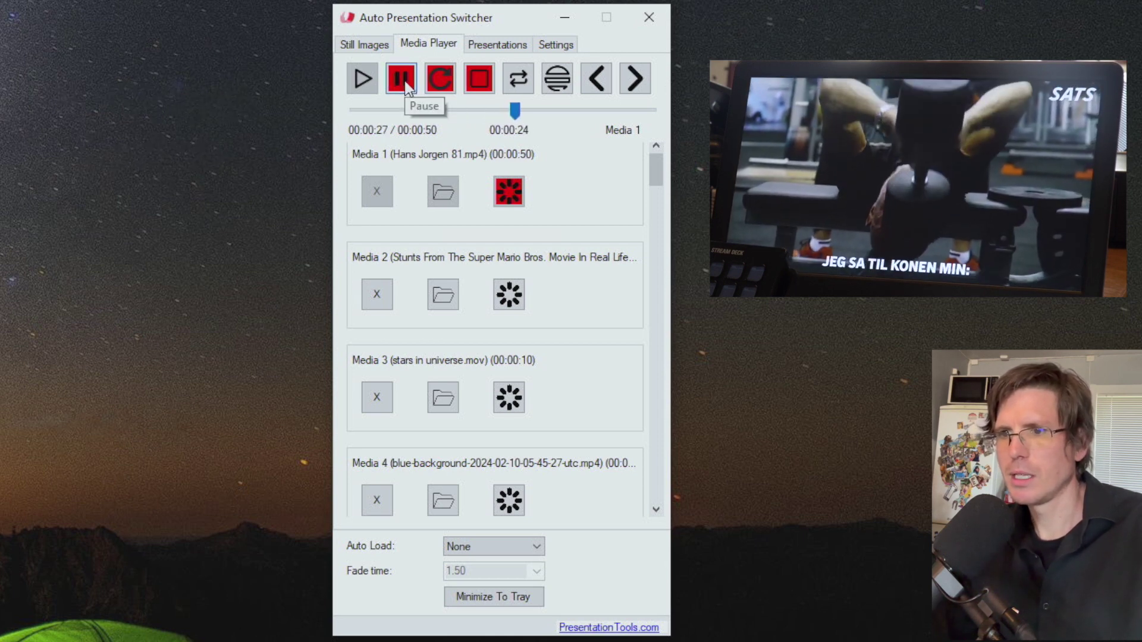
Step: Stop playback and set Auto Load to Repeat
left_click(479, 83)
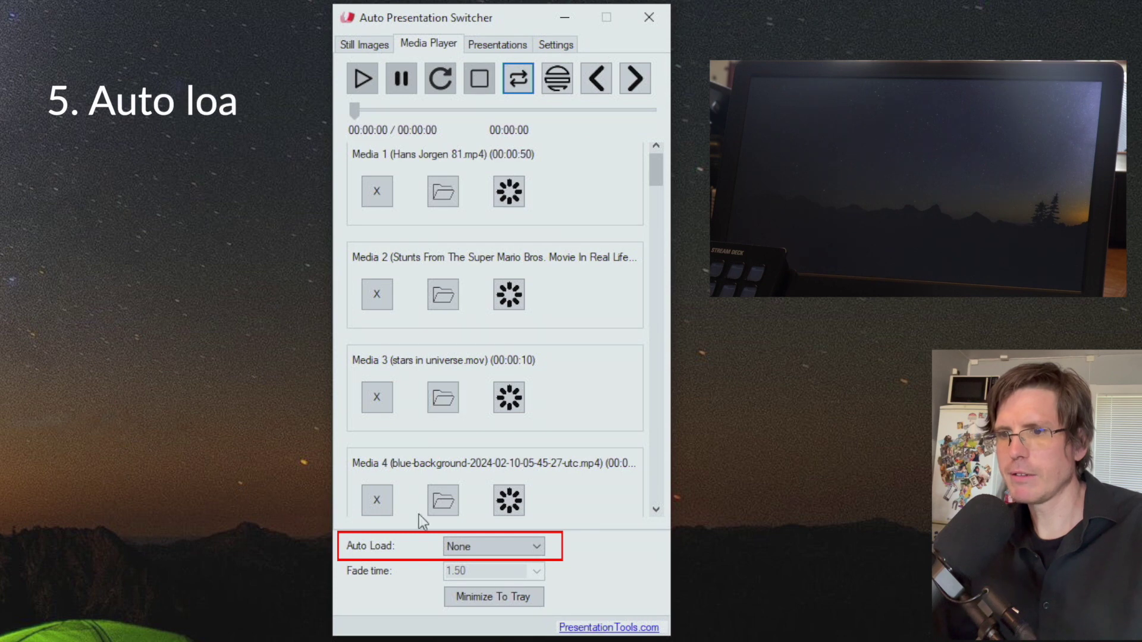
left_click(473, 546)
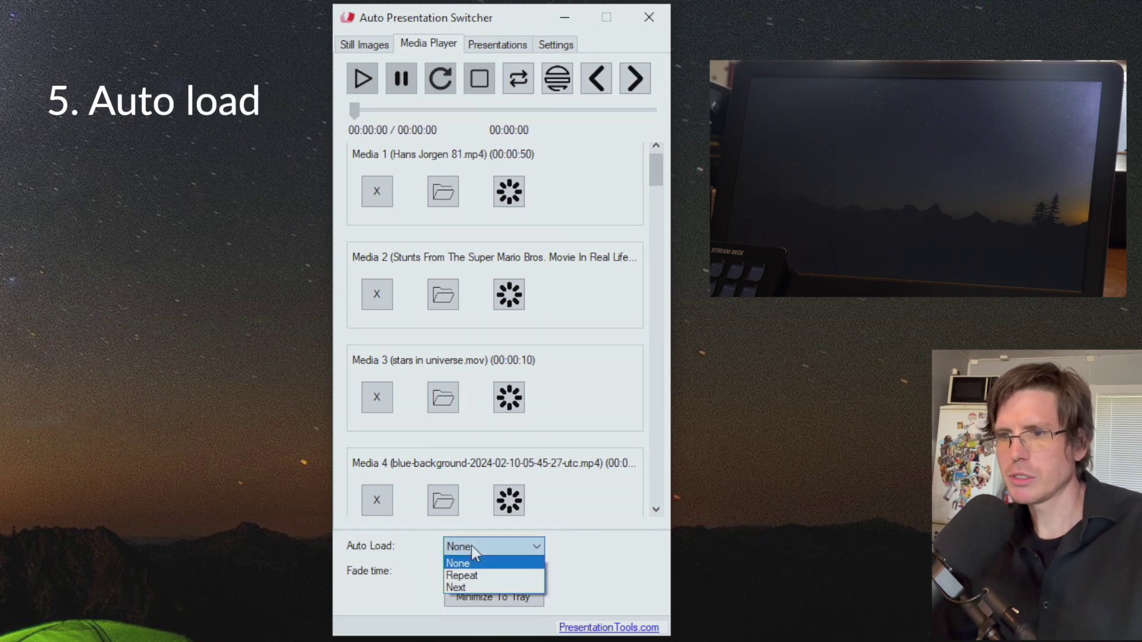
left_click(487, 577)
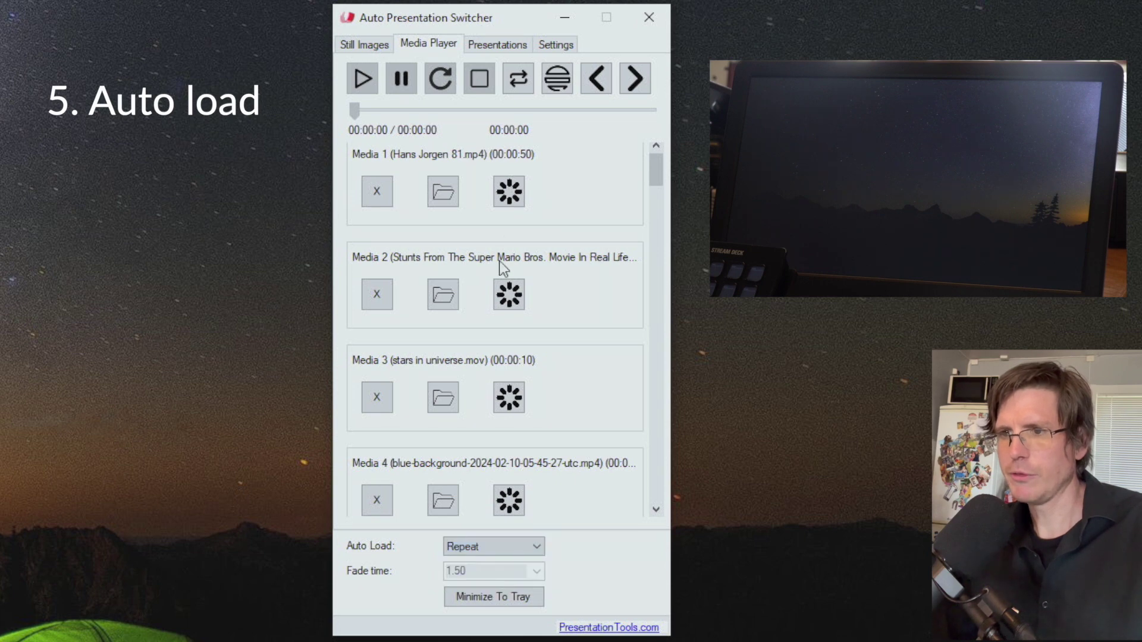
Step: Cue Media 1, play it, stop it, and play the re-cued clip again
left_click(509, 196)
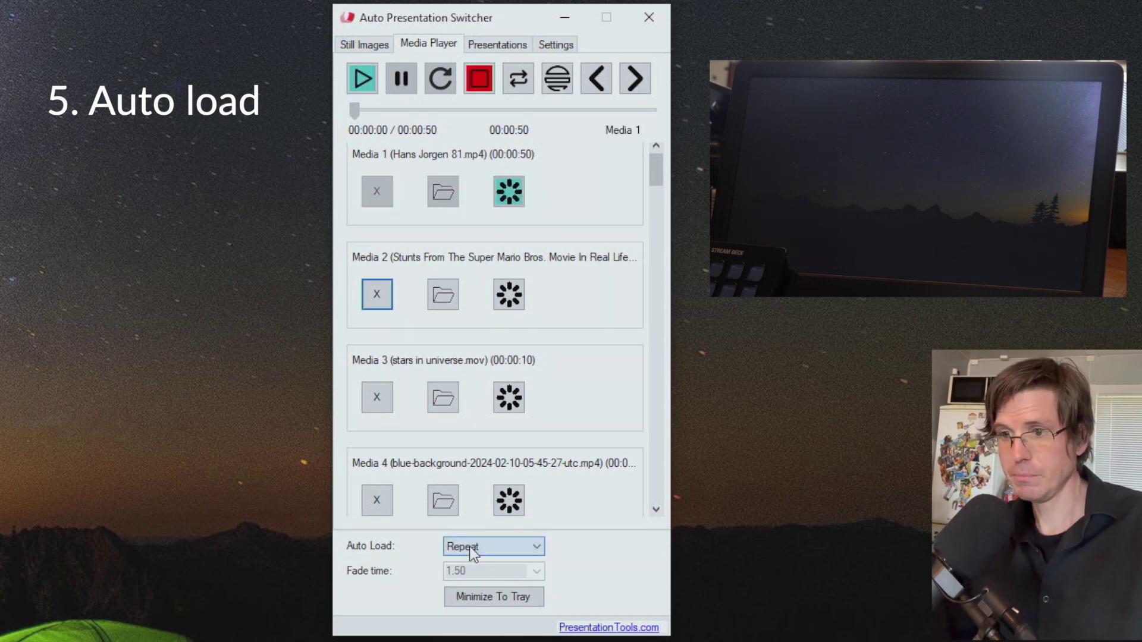
left_click(363, 78)
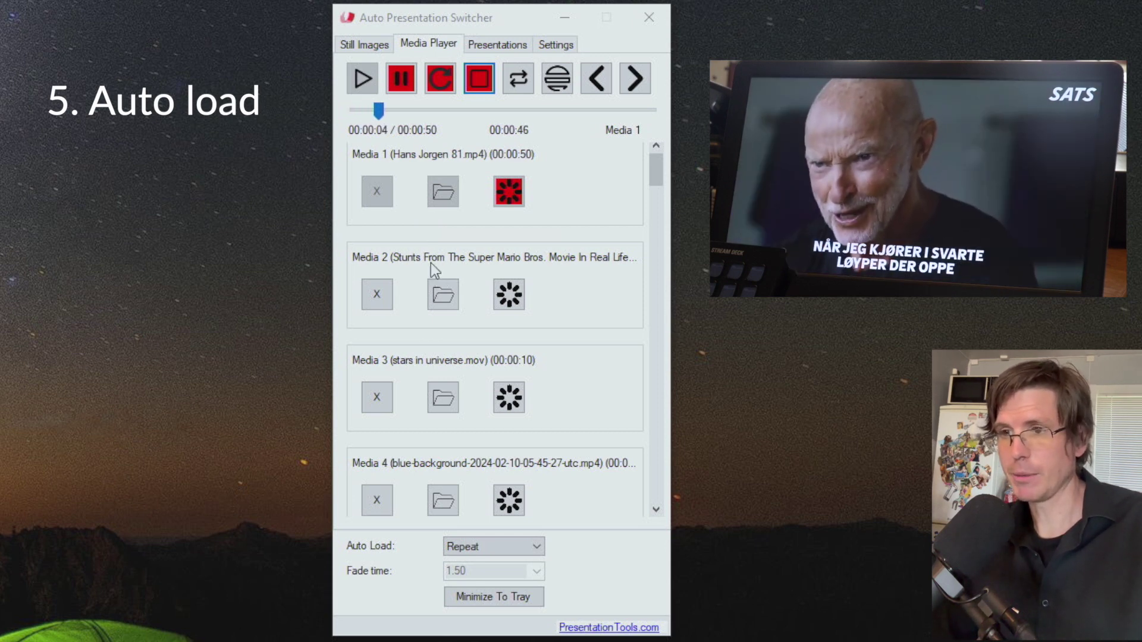
left_click(478, 89)
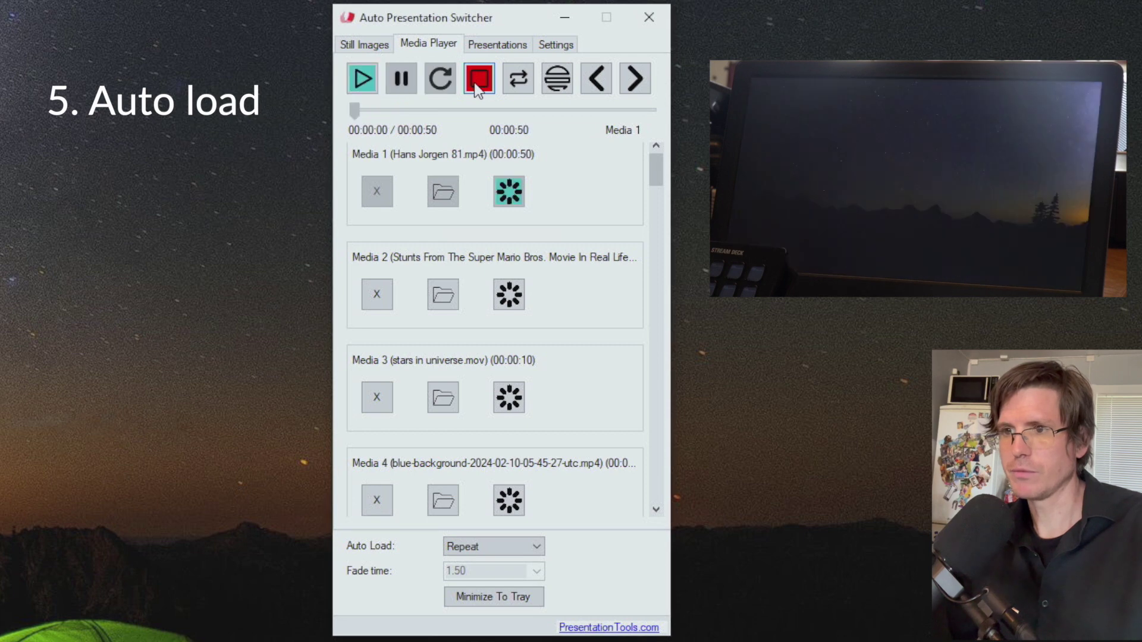
left_click(362, 80)
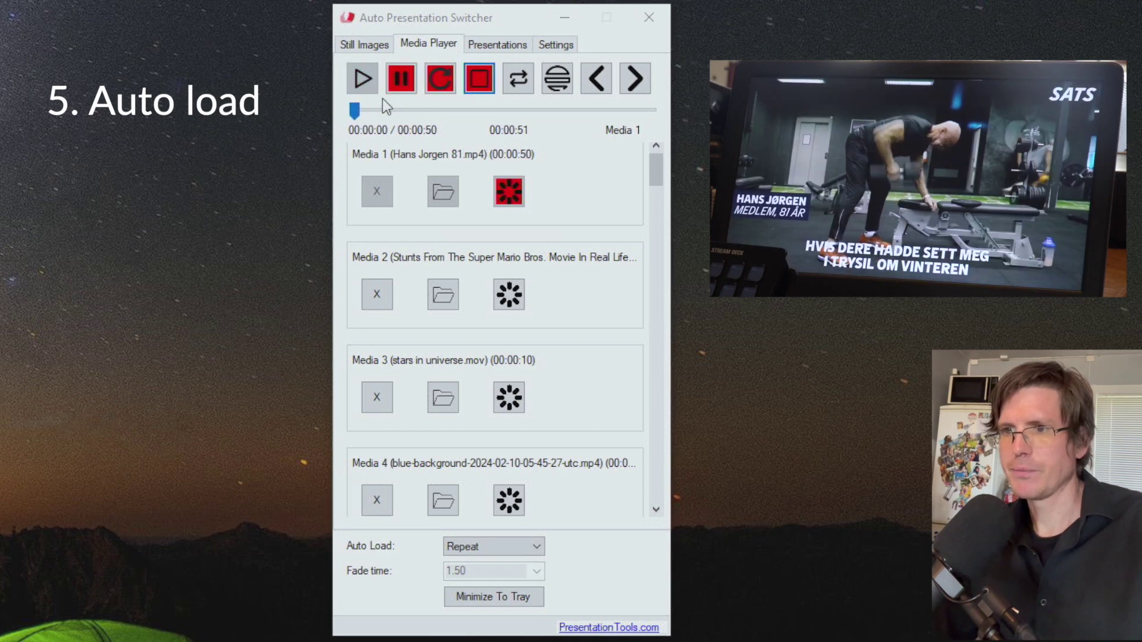
Step: Set Auto Load to Next and stop the playing clip
left_click(507, 548)
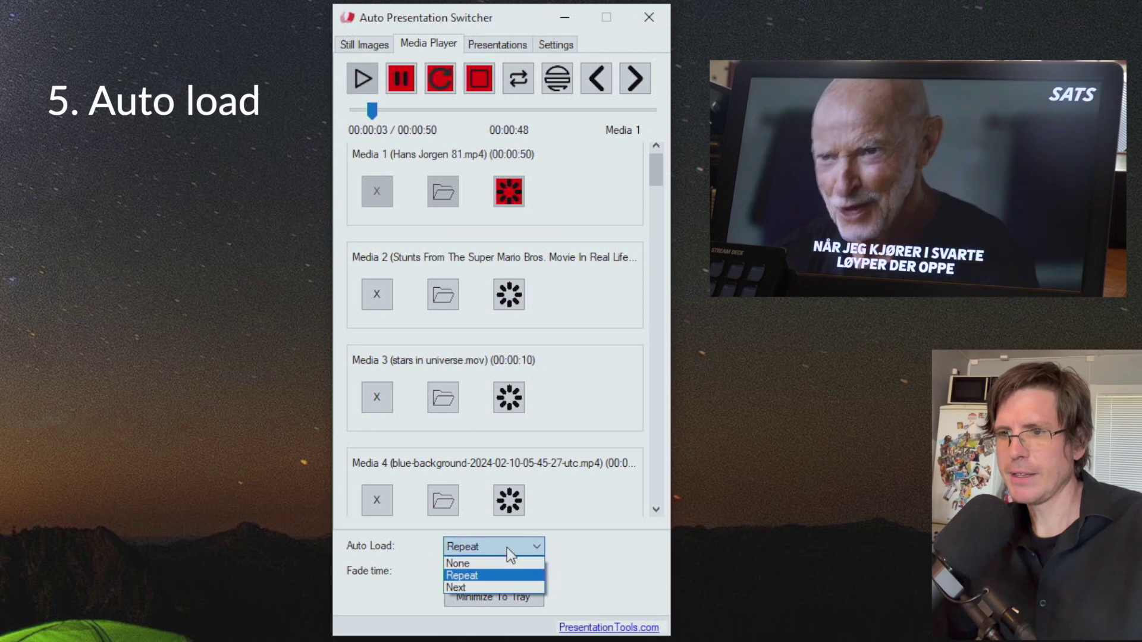
left_click(481, 585)
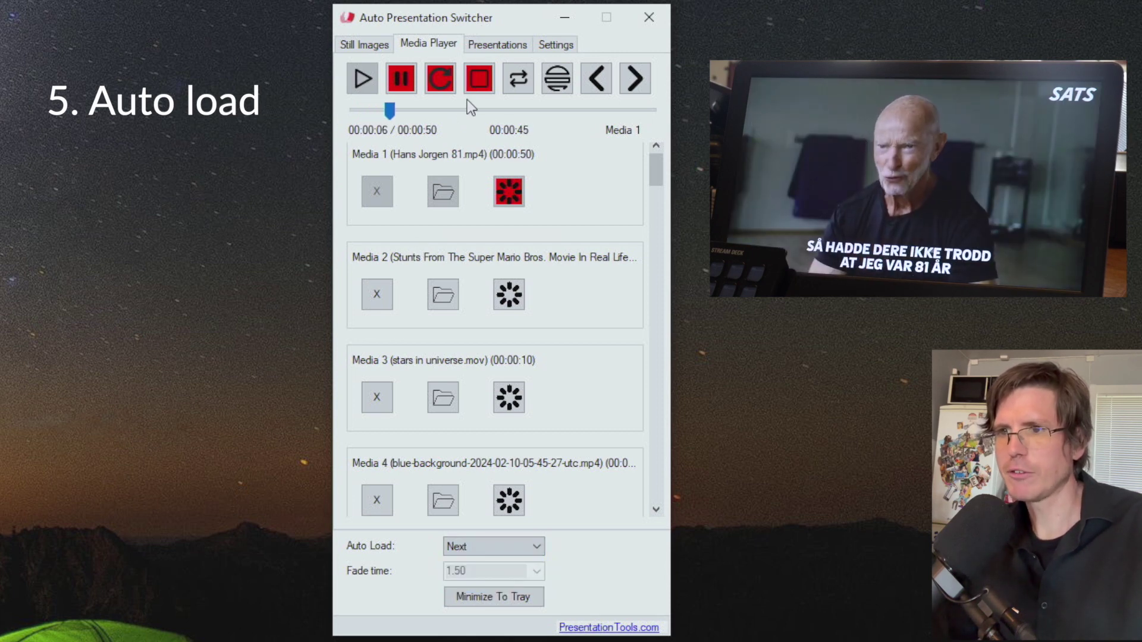
left_click(479, 79)
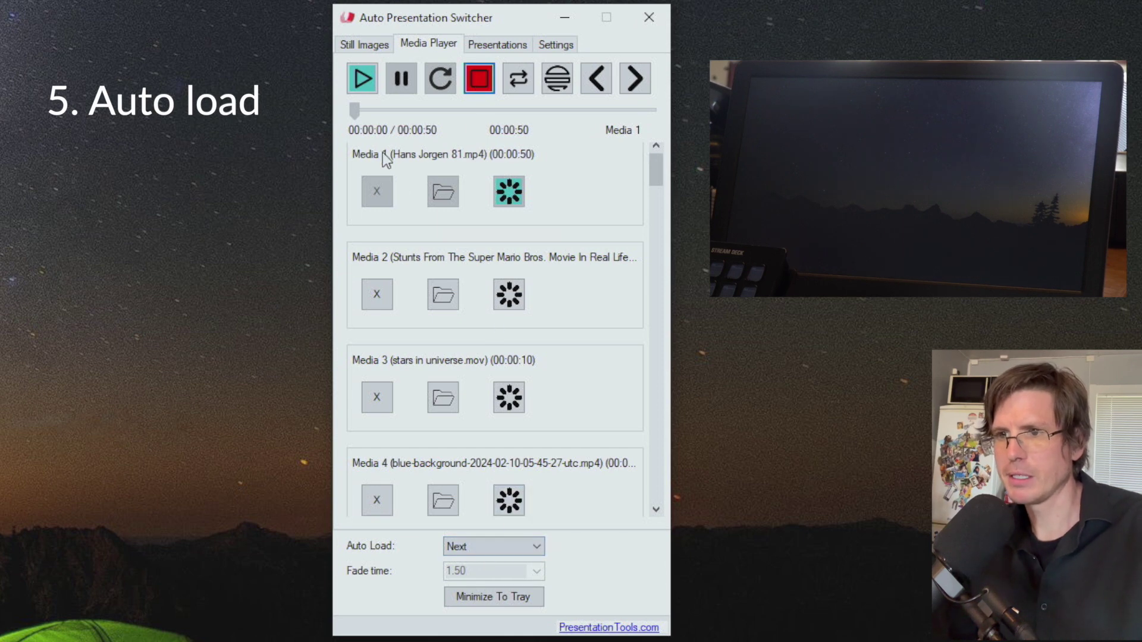
Step: Replay clip one, stop it so Media 2 is cued, then play the Super Mario stunts clip
left_click(364, 83)
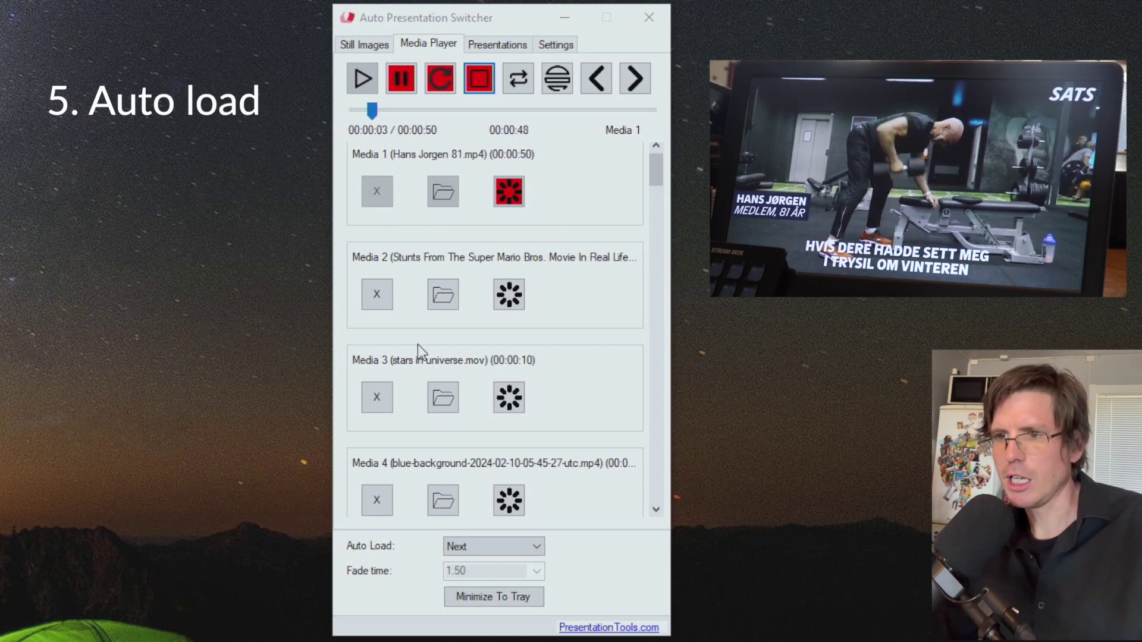
left_click(480, 78)
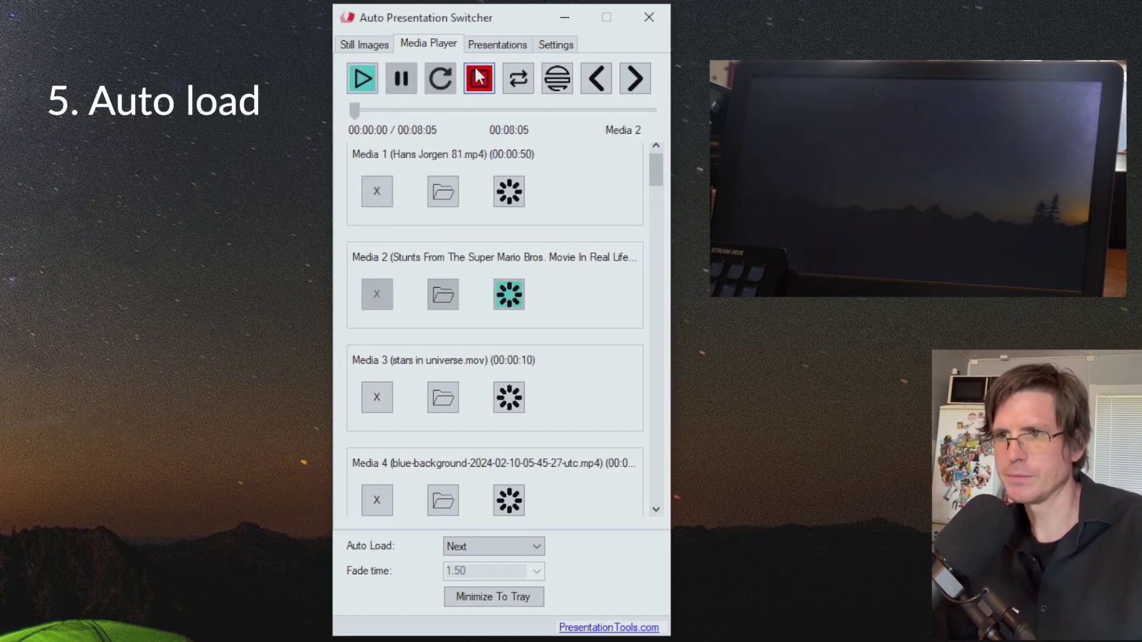
left_click(363, 79)
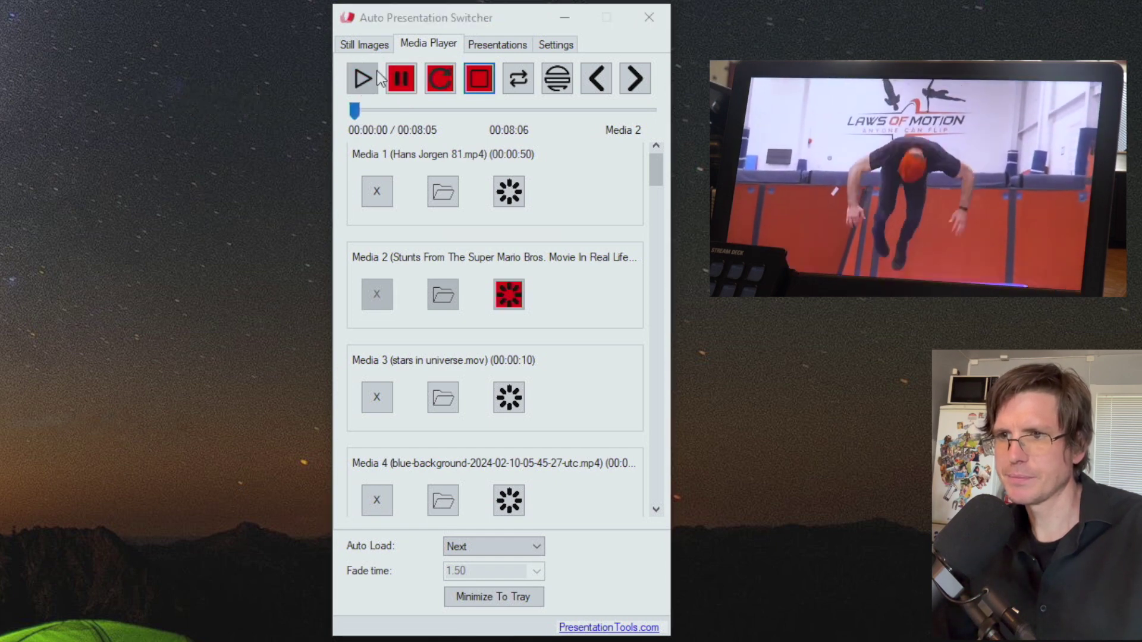
Step: Stop the stunts clip to cue stars in universe.mov, enable Loop and Fade, play it, then stop
left_click(479, 80)
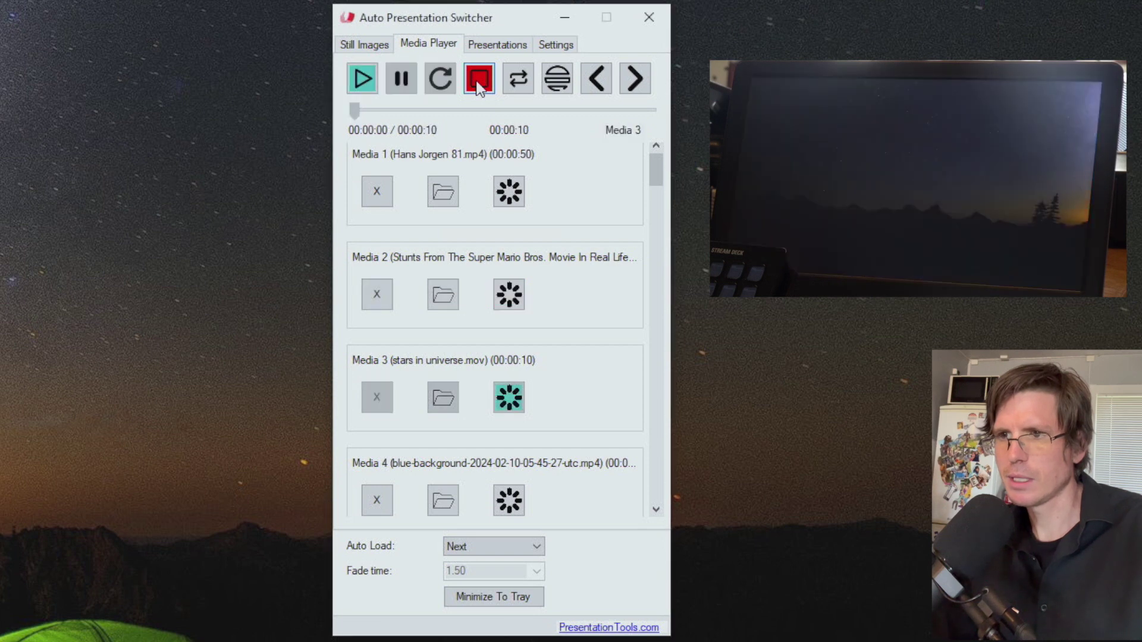
left_click(518, 83)
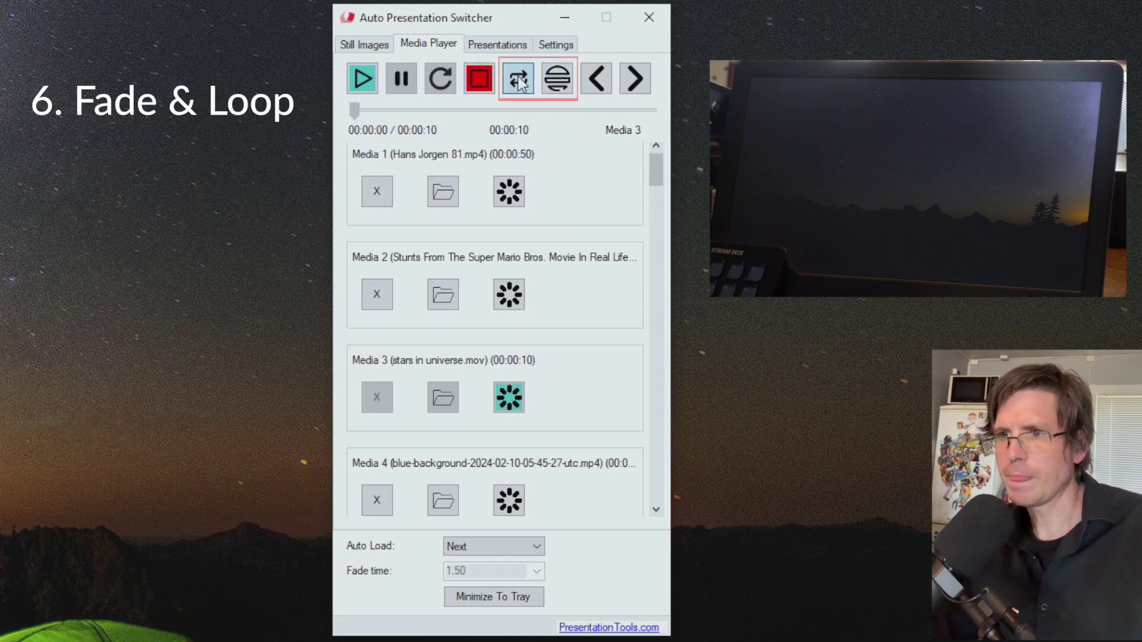
left_click(560, 85)
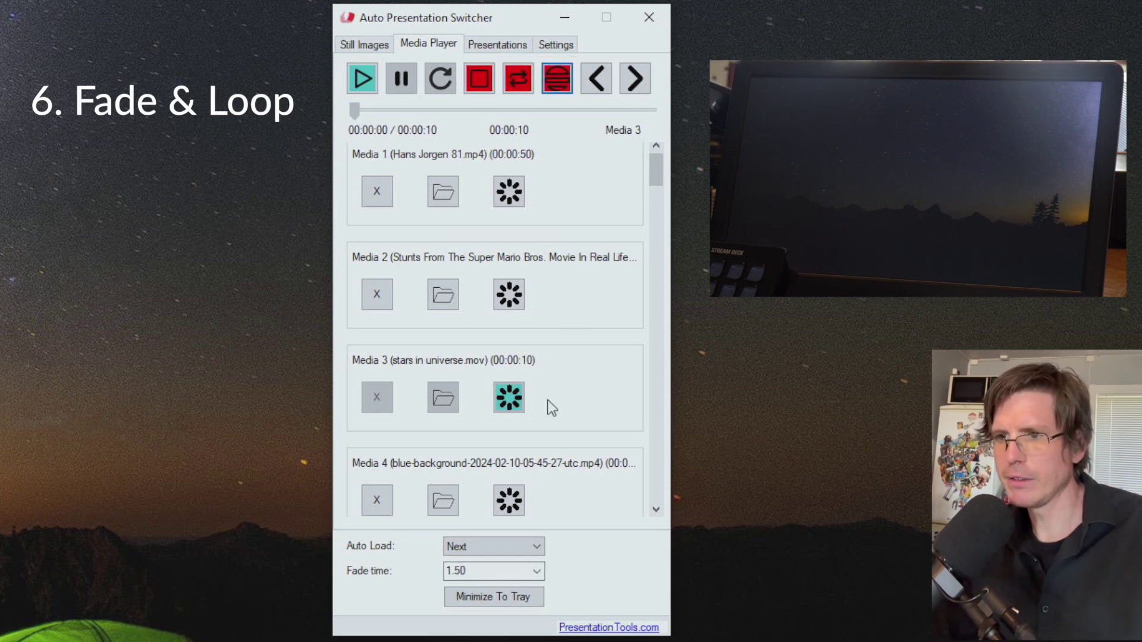
left_click(362, 78)
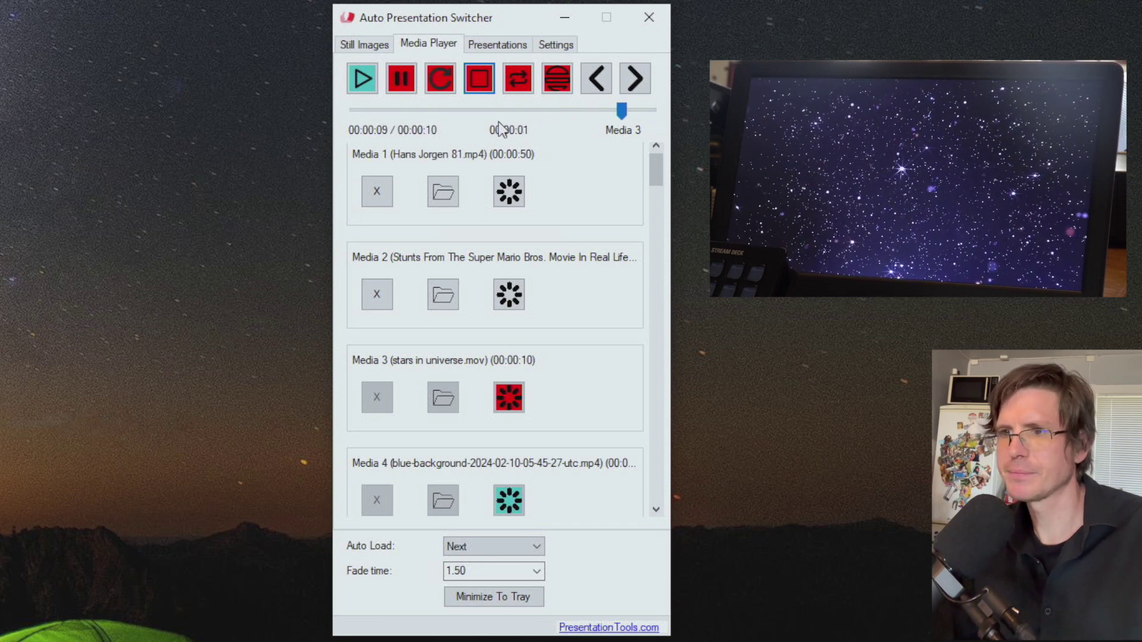
left_click(476, 77)
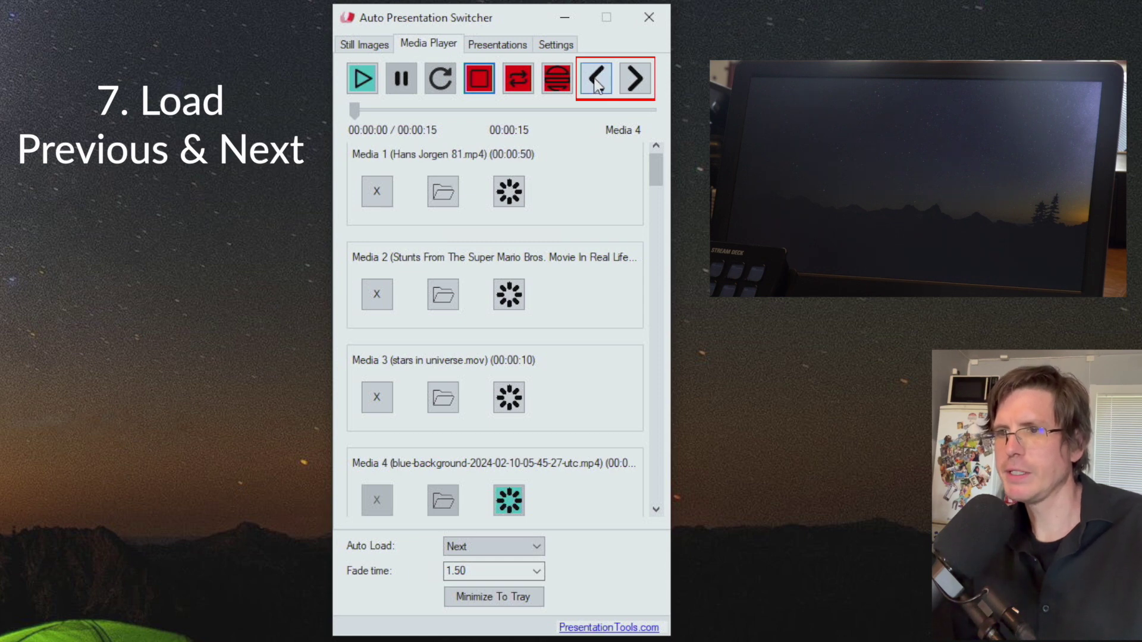
Step: Press Previous three times to reach Media 1, play the gym clip, then stop it with a fade to black
left_click(596, 79)
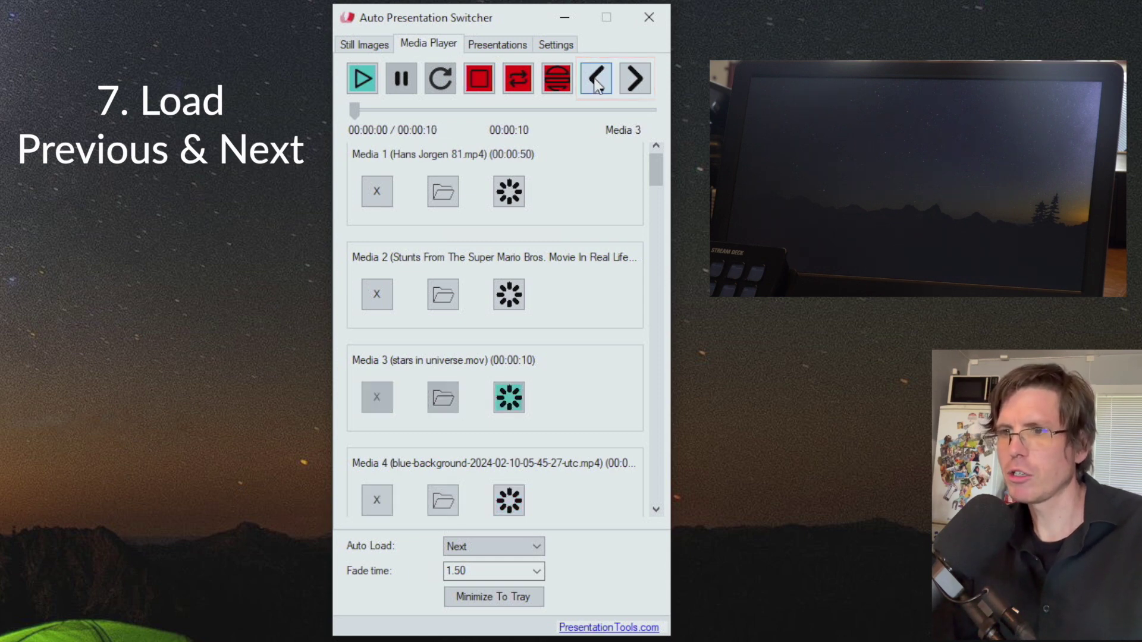
left_click(596, 80)
left_click(596, 79)
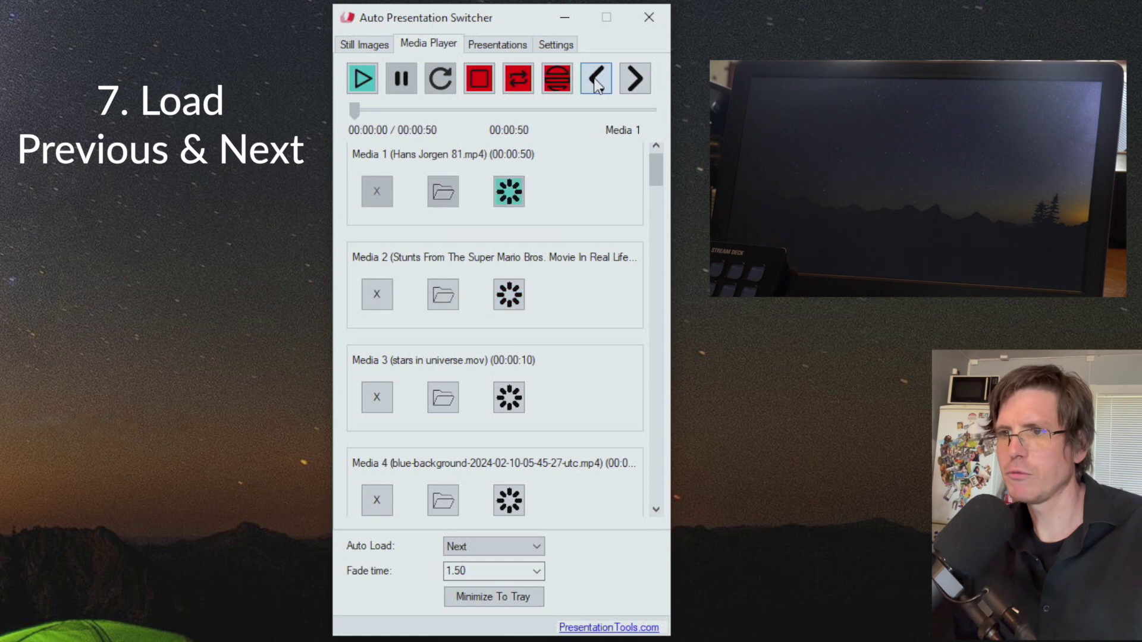
left_click(362, 77)
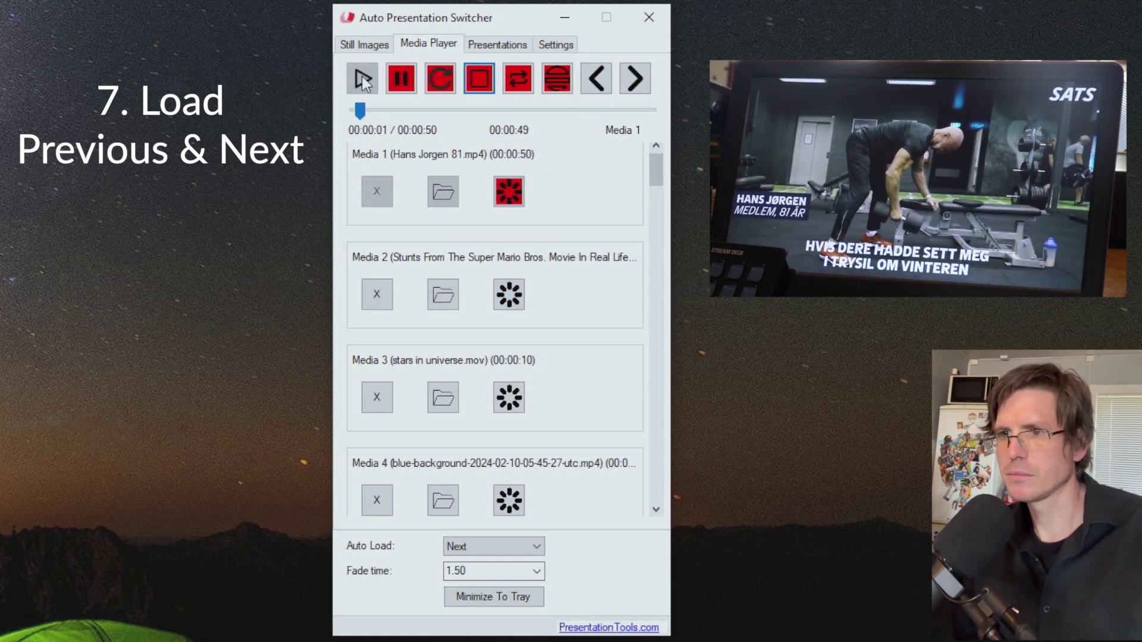
left_click(475, 83)
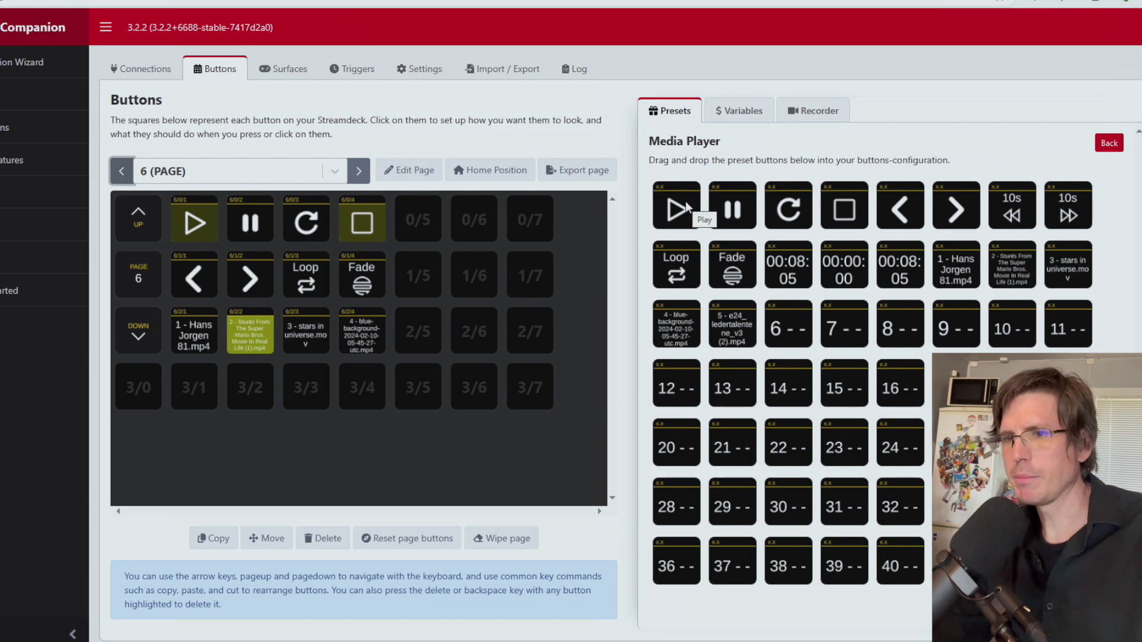
Step: Drag the Media Player Play preset onto button 6/0/1, then switch back to Auto Presentation Switcher
left_click_drag(686, 205, 217, 221)
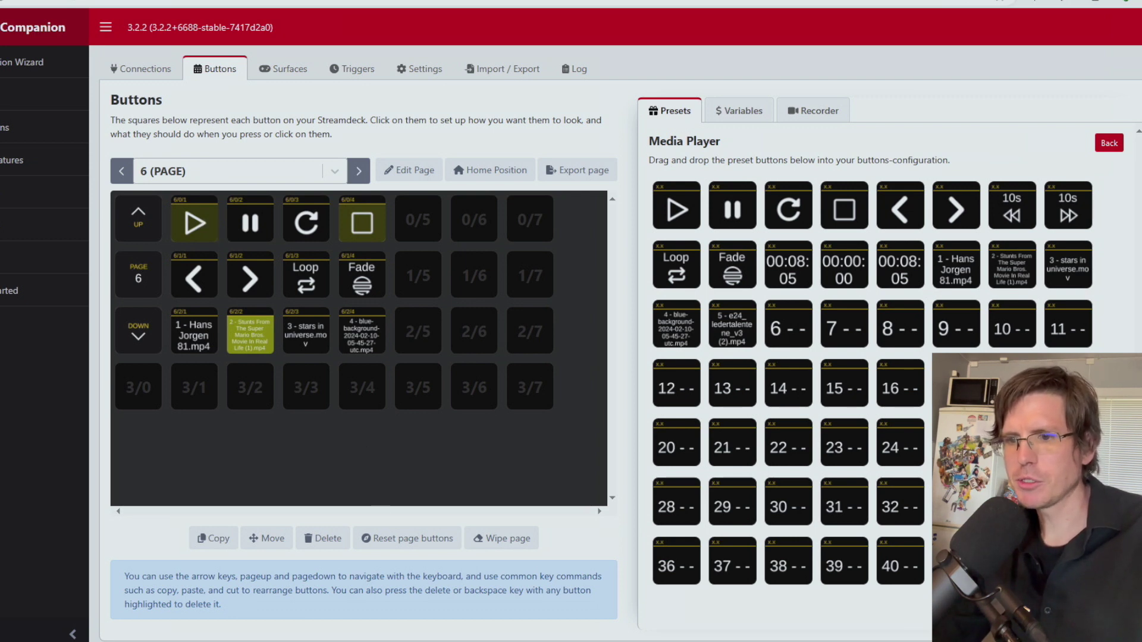
key("alt+Tab")
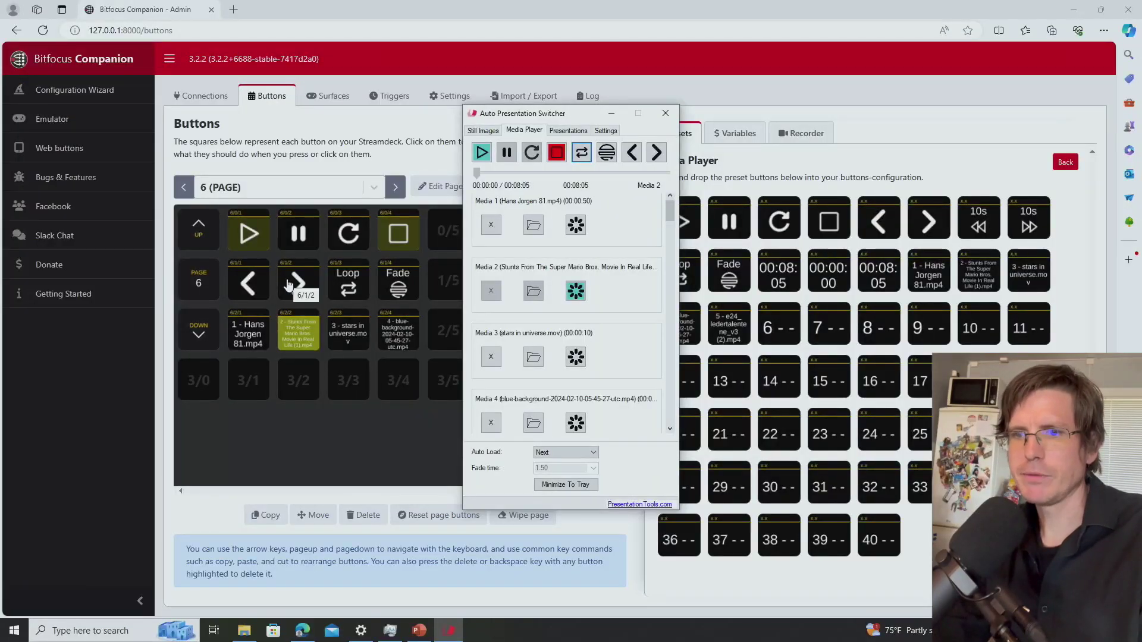
Step: Open button 6/1/2, then trigger the Previous, Loop and Fade buttons to cue Media 2 with looping and fading on
left_click(288, 285)
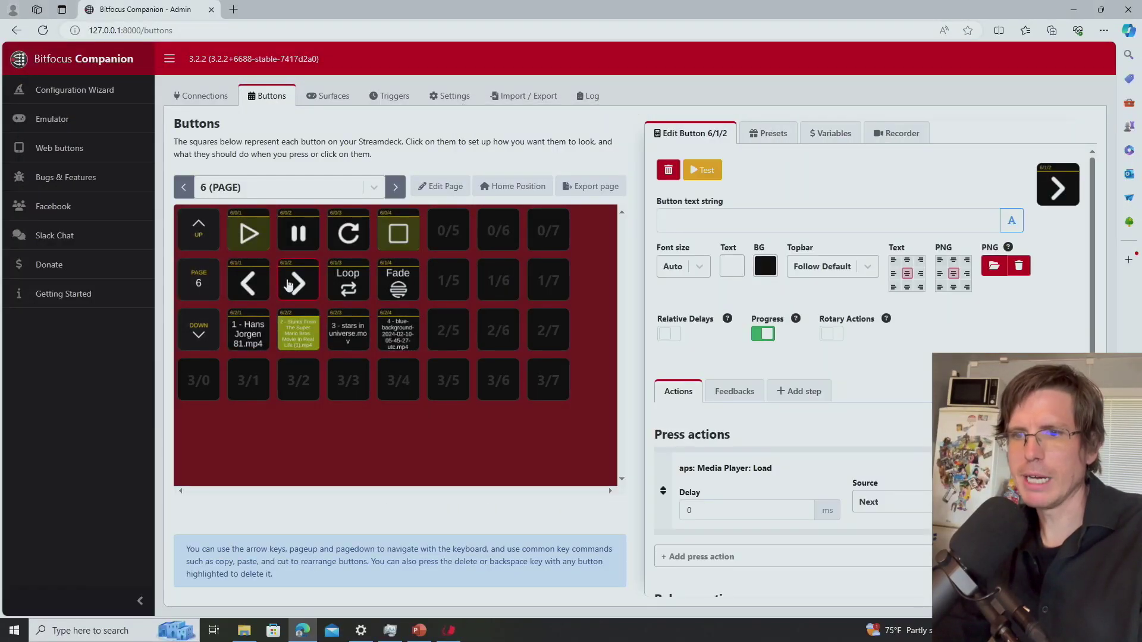
left_click(265, 278, "shift")
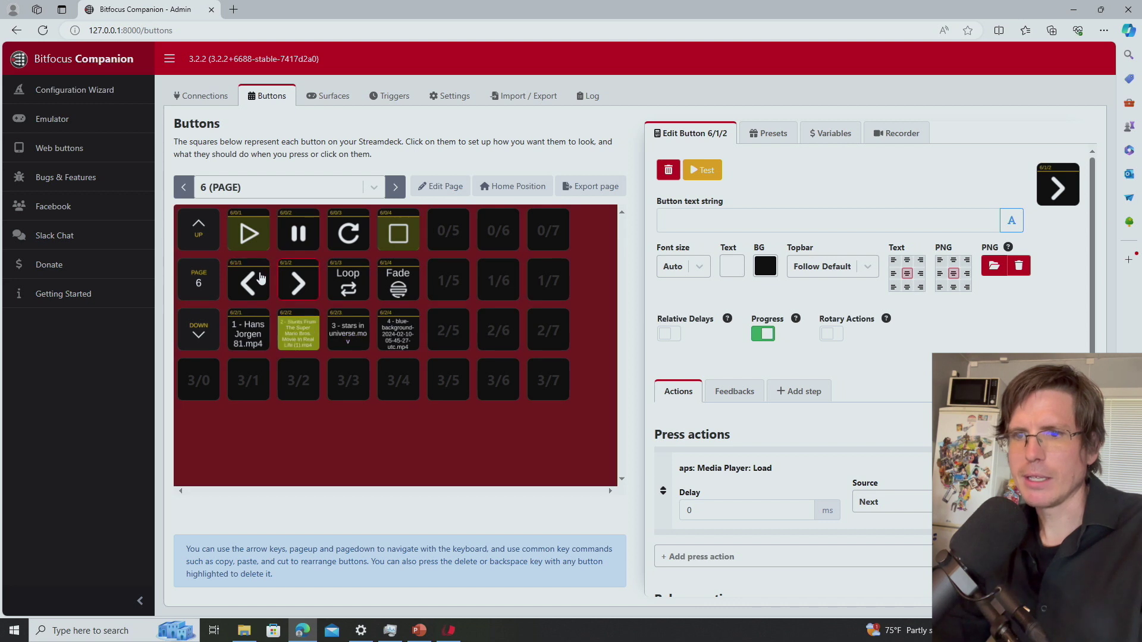
left_click(351, 275, "shift")
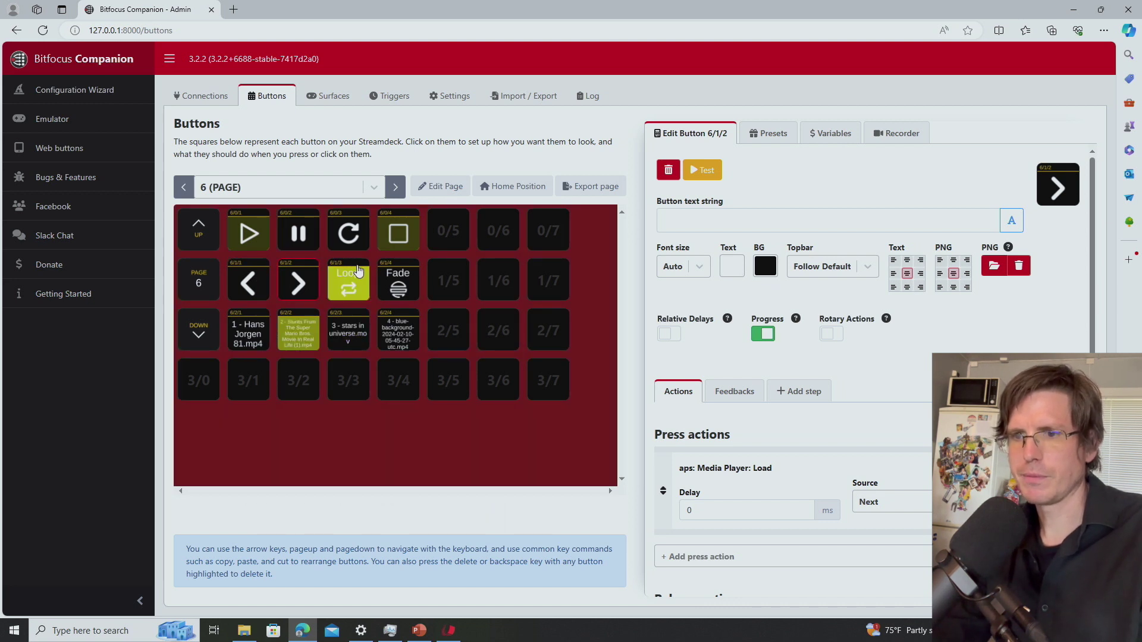
left_click(392, 272, "shift")
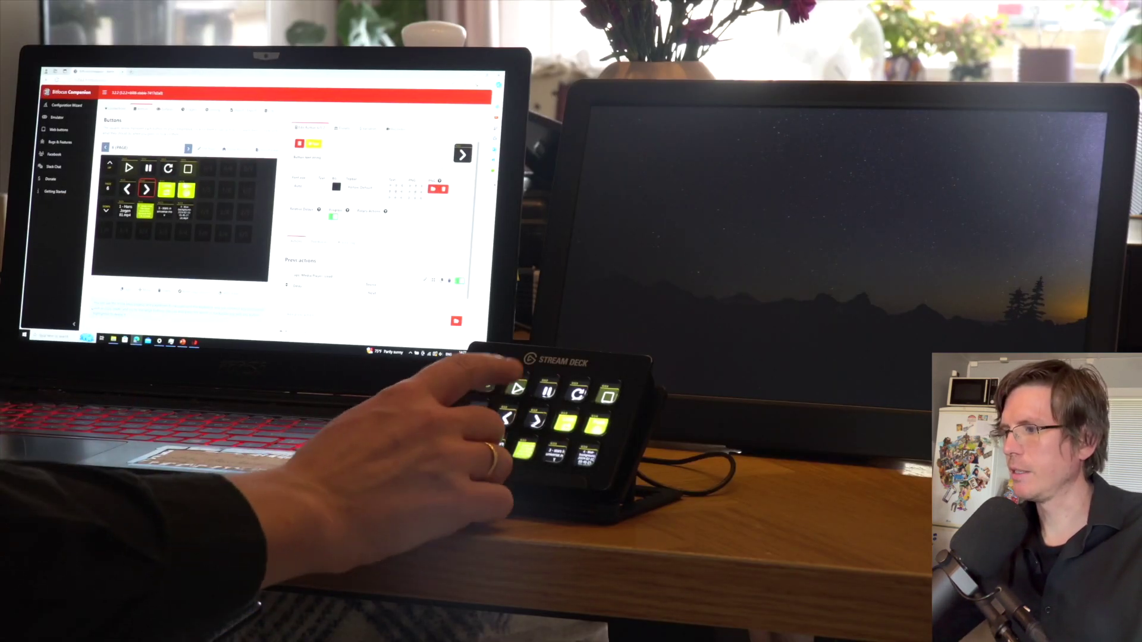
Step: Play the stunts video, stop it, then play and stop the SATS gym clip, fading to the night sky
left_click(518, 389)
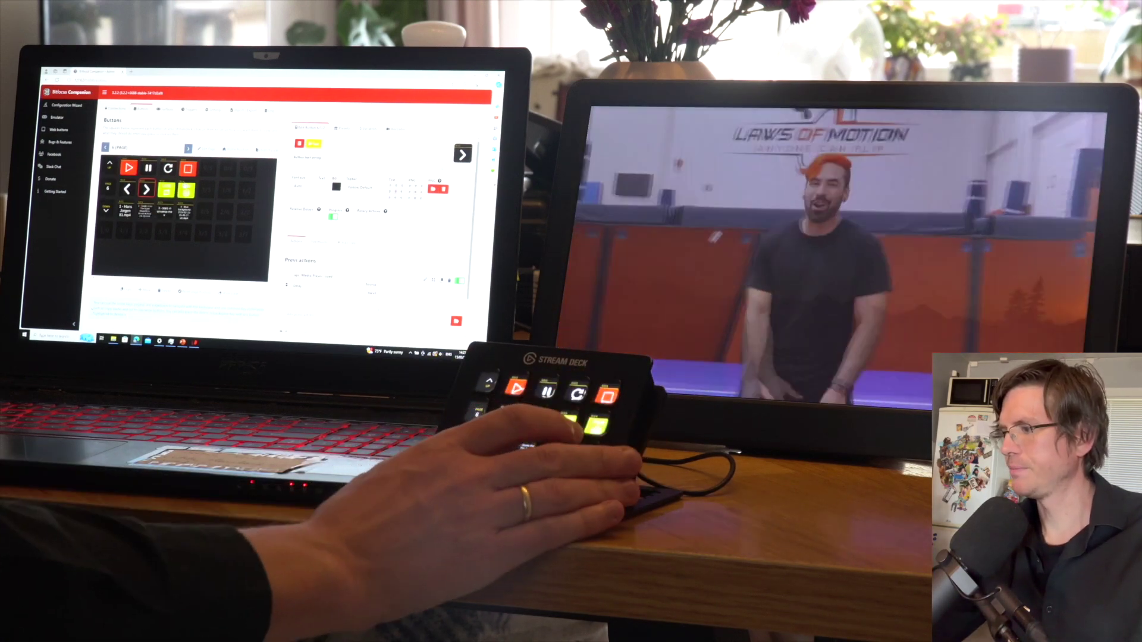
left_click(556, 446)
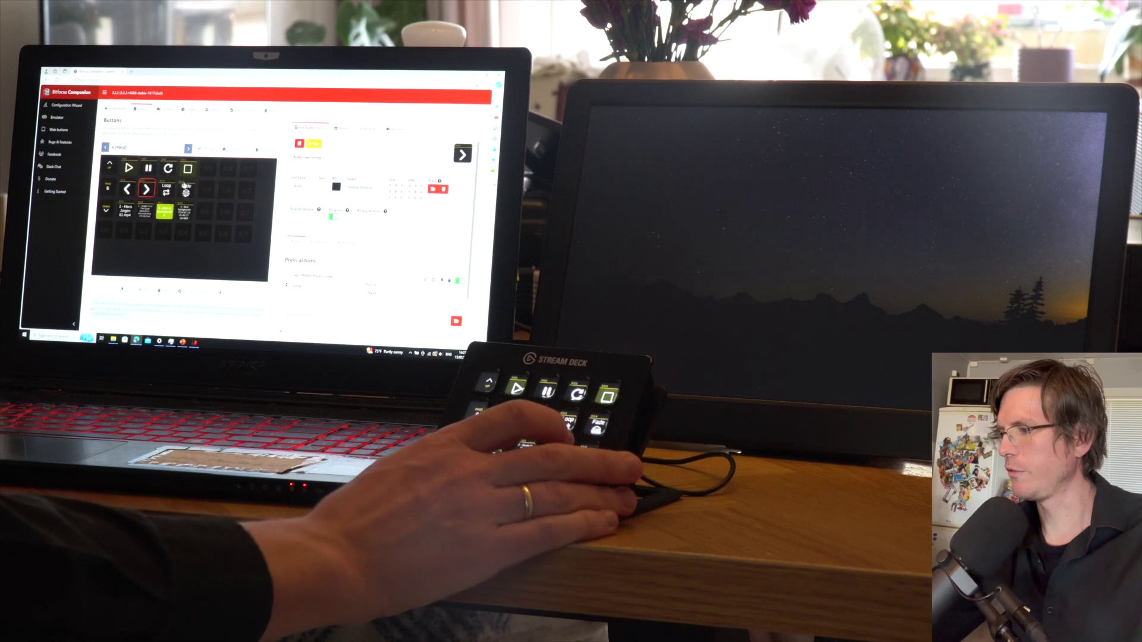
left_click(499, 446)
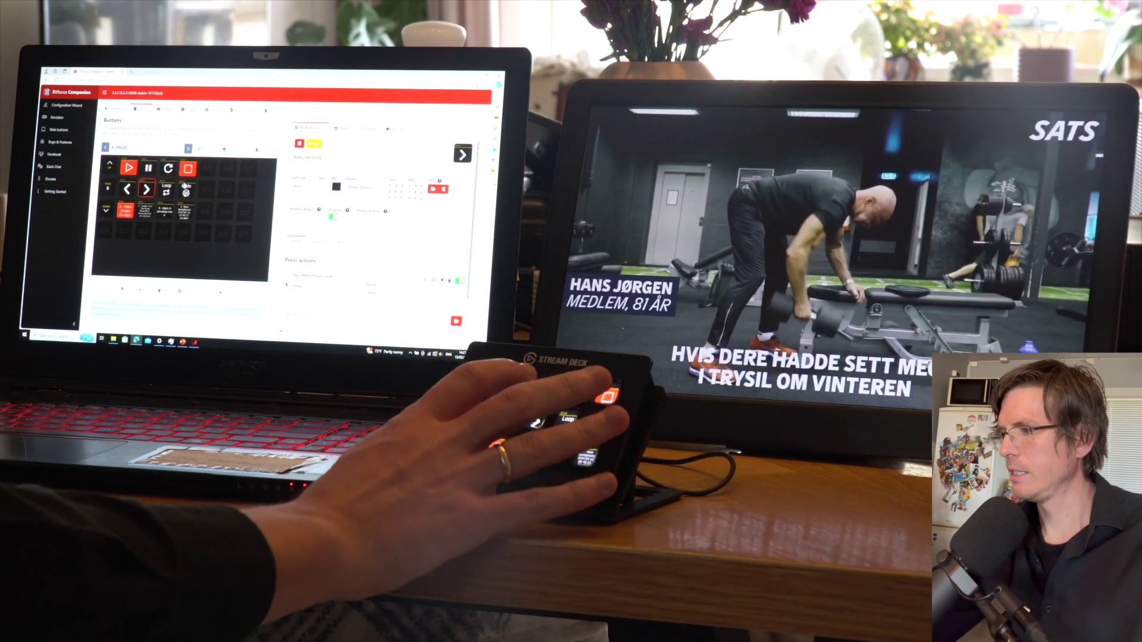
left_click(610, 394)
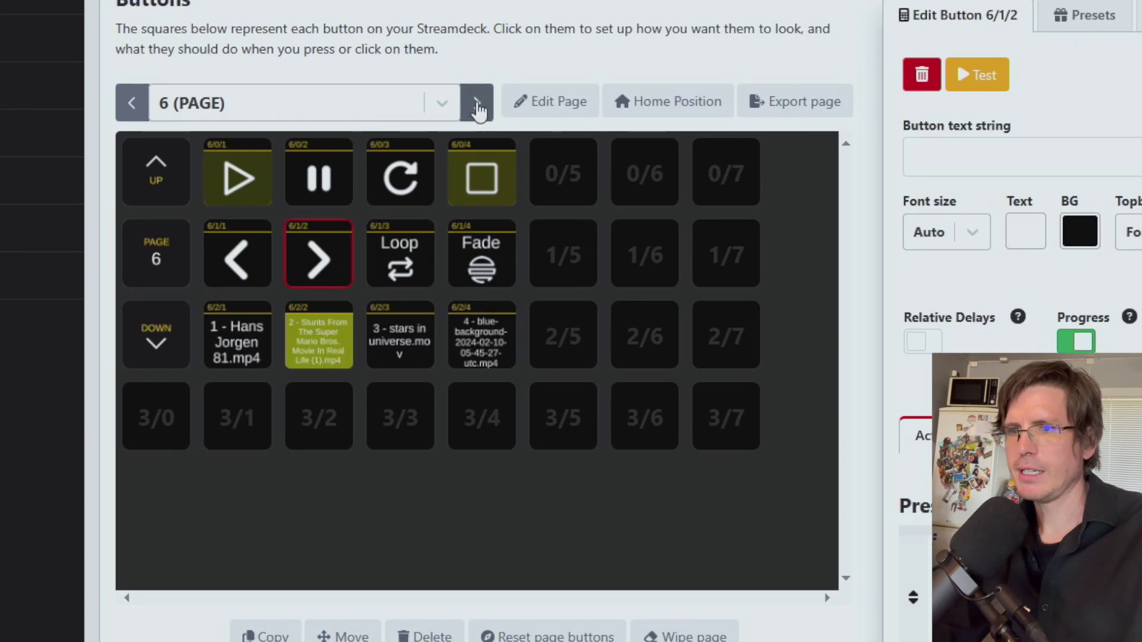
Step: Move from Companion button page 6 to page 7 with the skip and time buttons
left_click(477, 104)
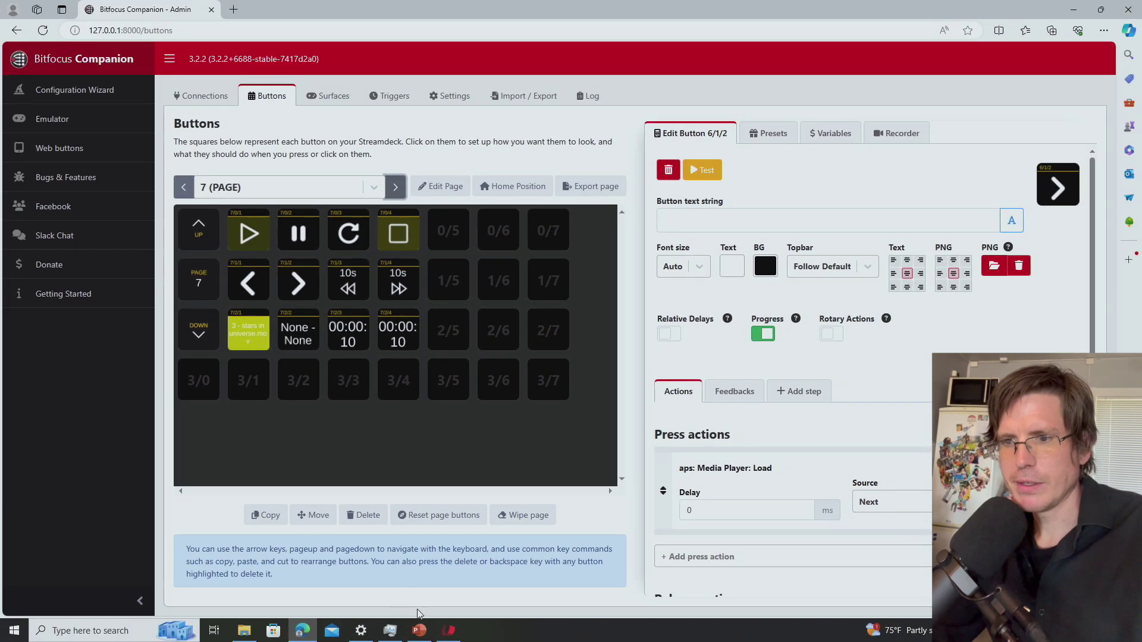
Step: Run the Galaxy slide show in Presenter View, play the starfield video while changing slides, then reveal slide 5
left_click(426, 632)
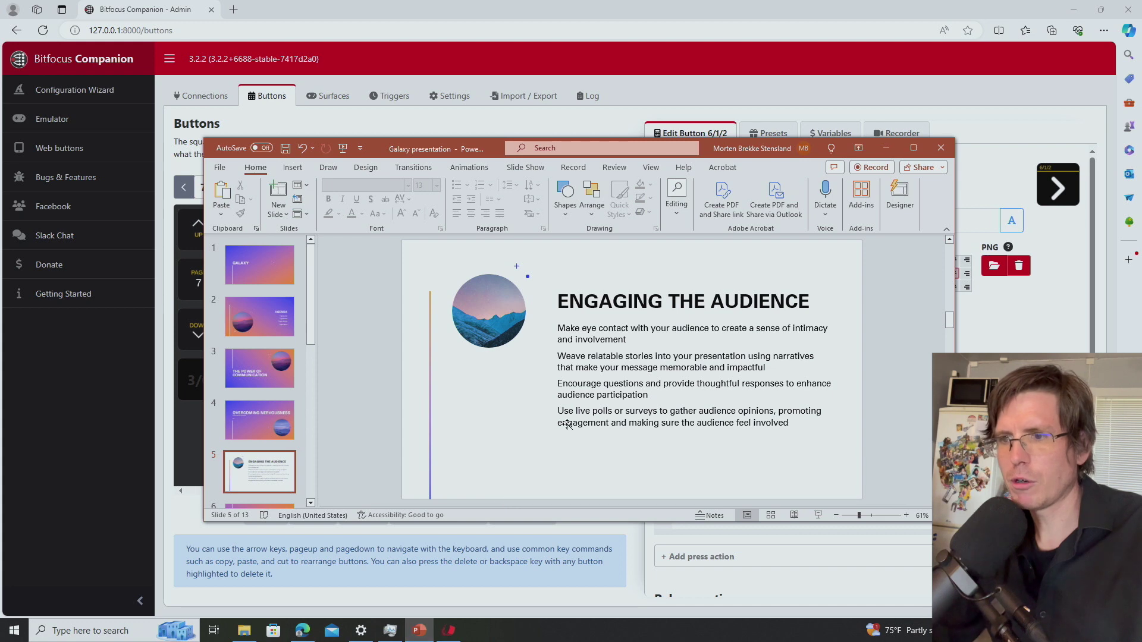
left_click(817, 515)
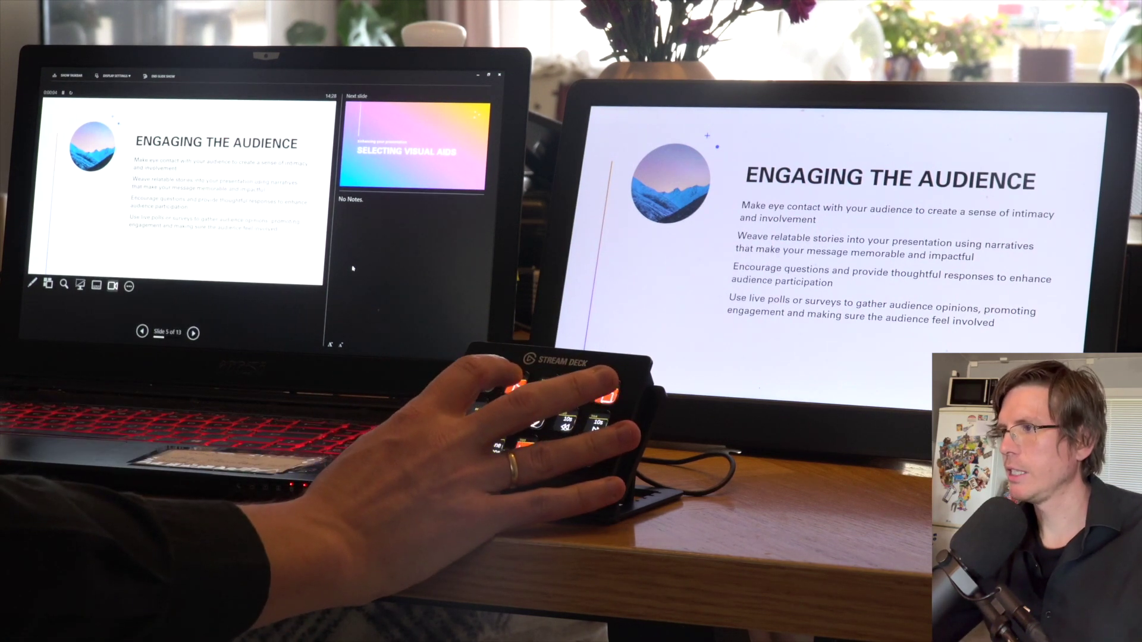
key("b")
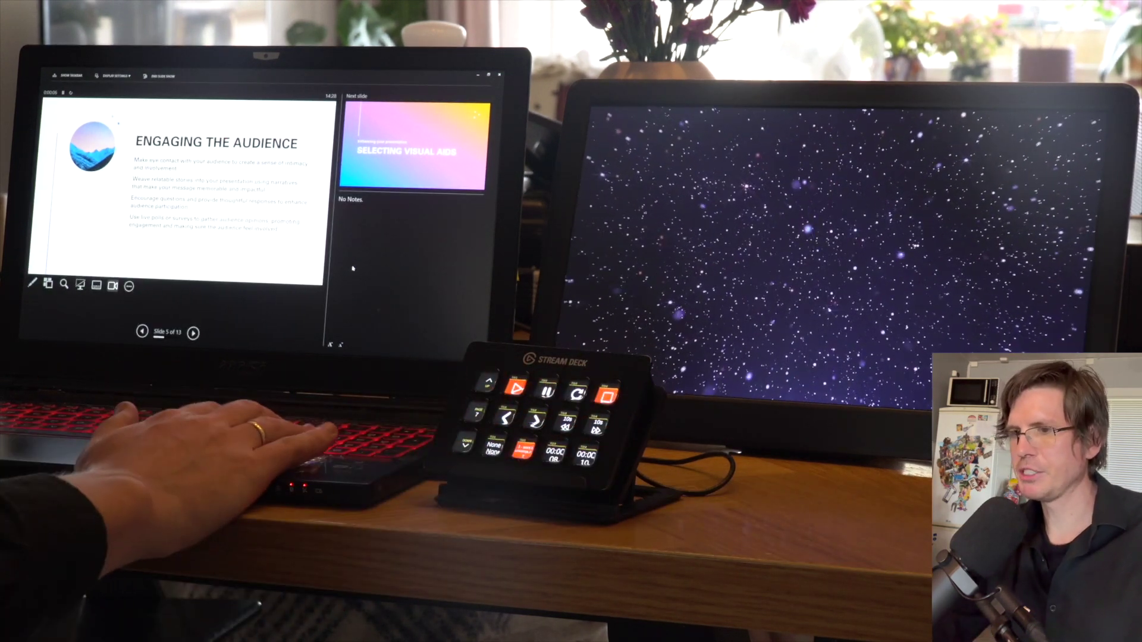
key("Right")
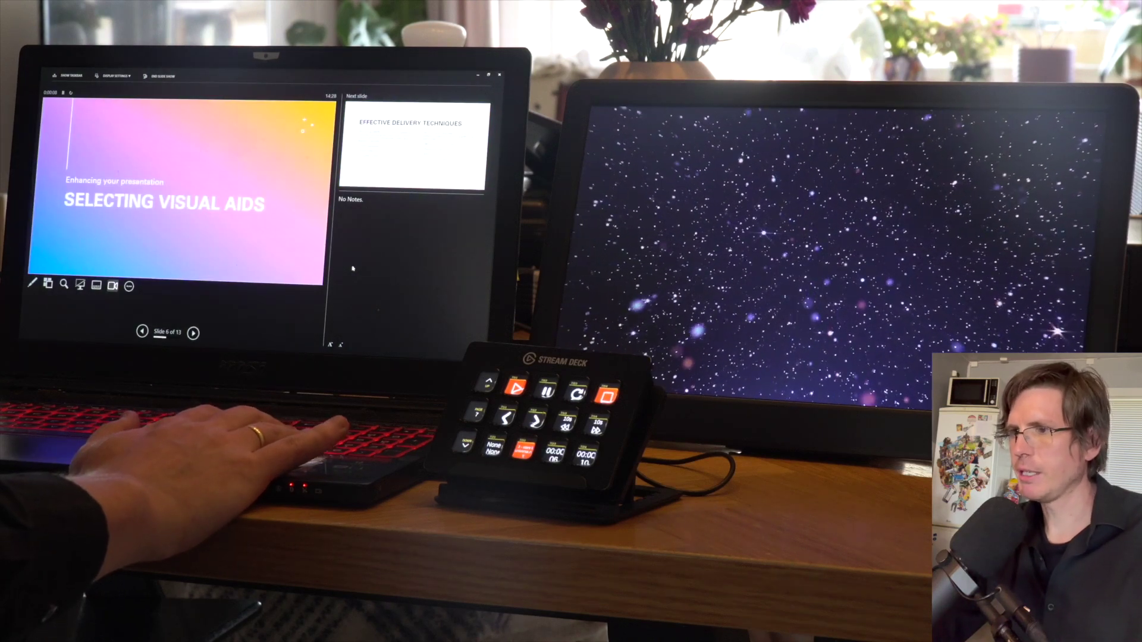
key("Right")
key("Left")
key("Left")
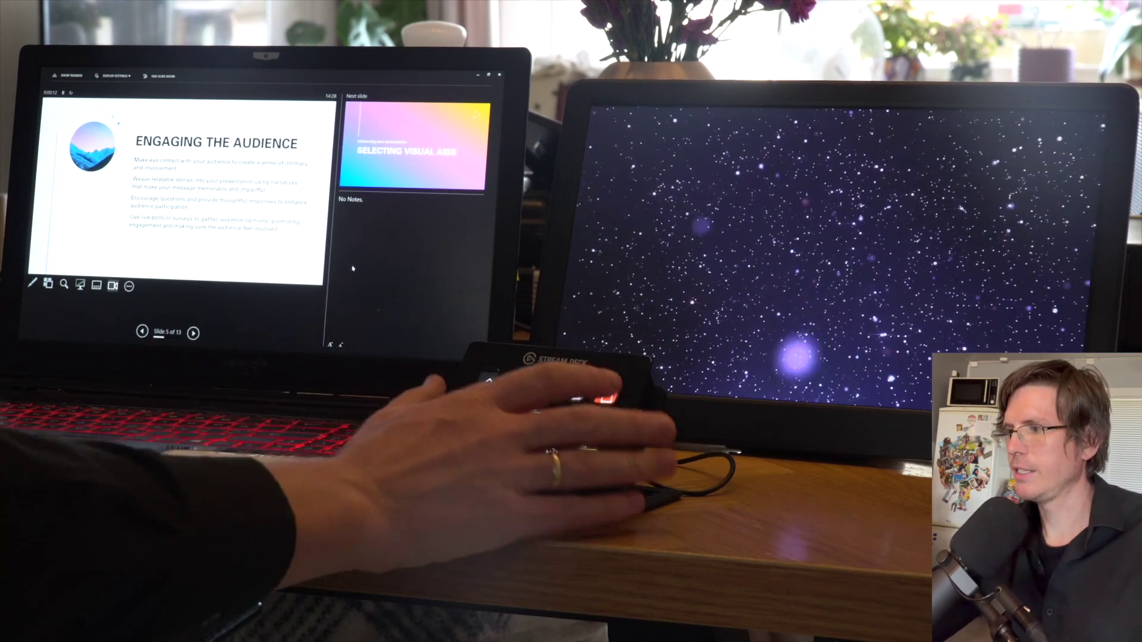
key("b")
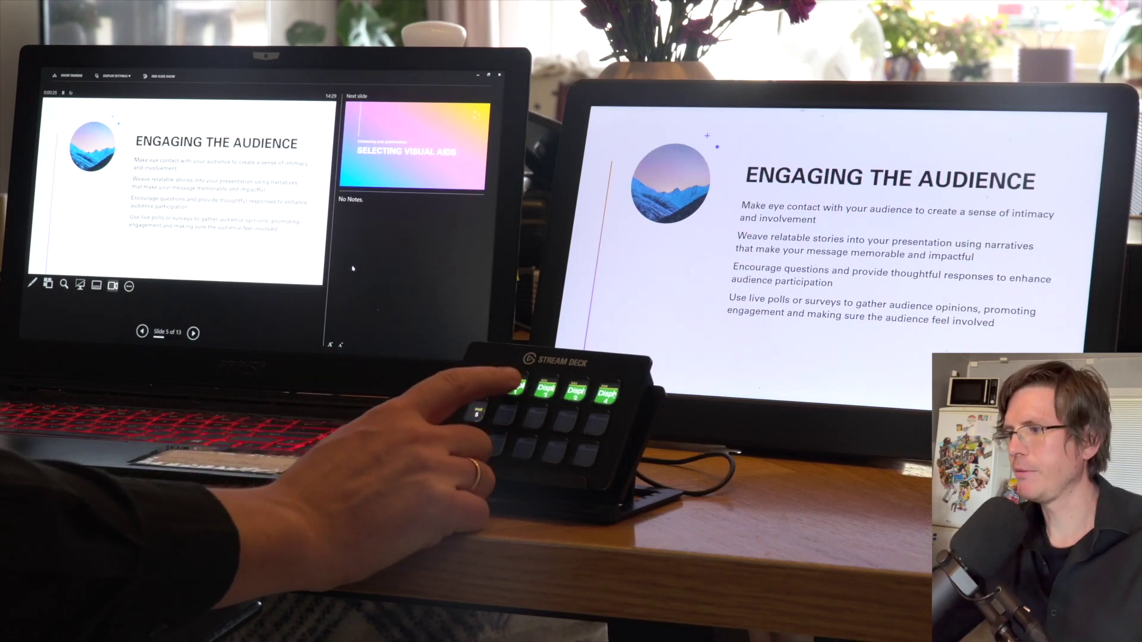
Step: Show the jackfruit tree still image on the second monitor and play the SATS gym video over it
key("super+p")
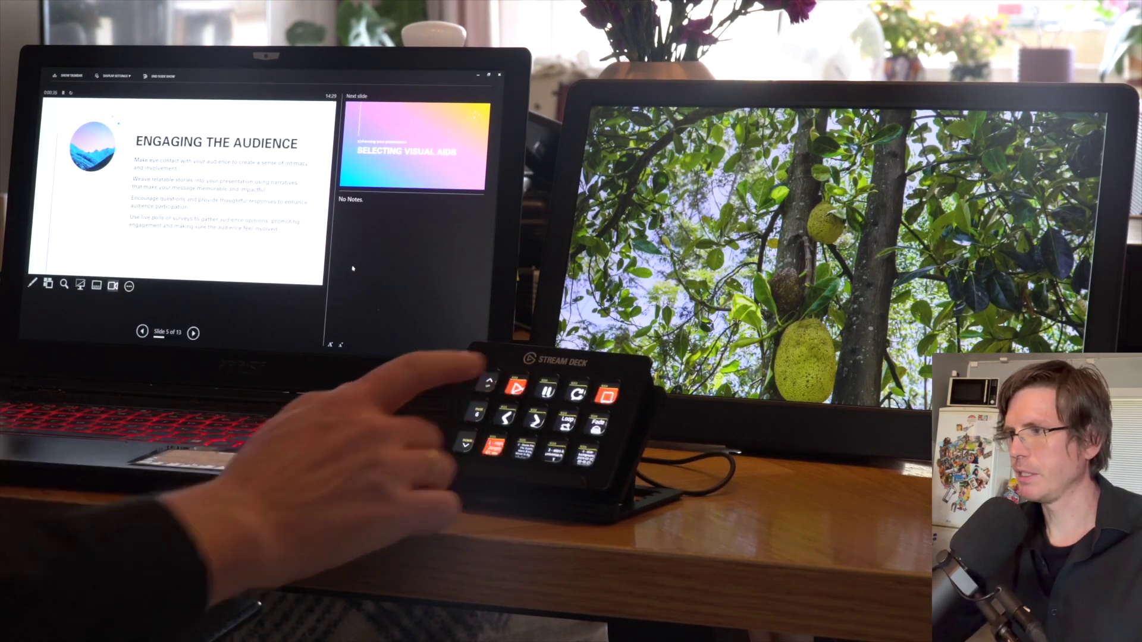
key("1")
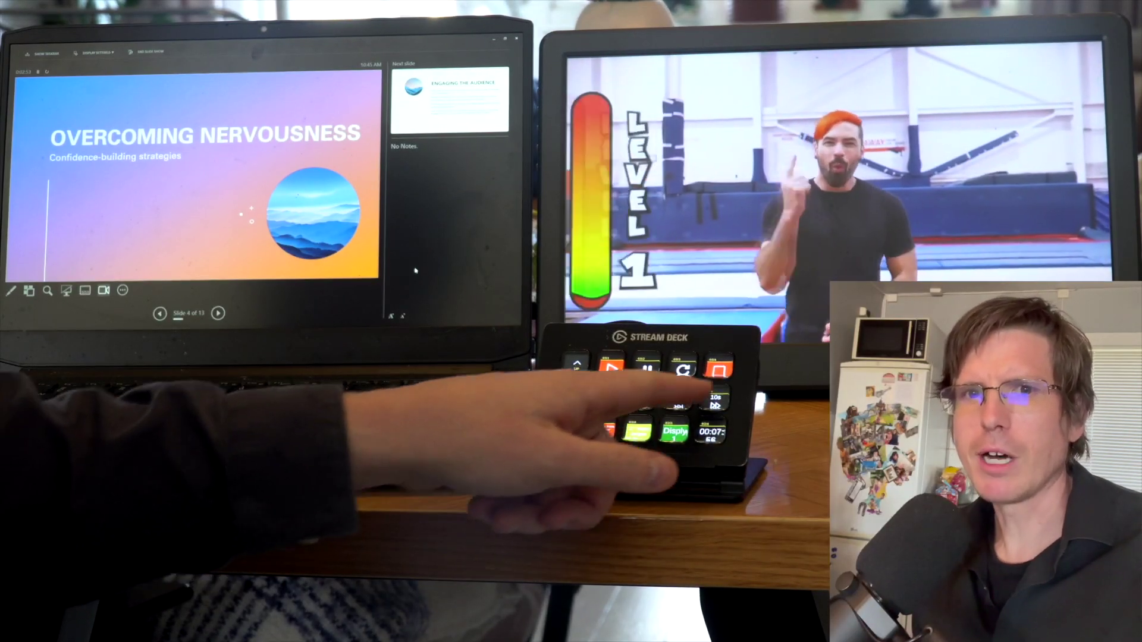
Step: Play and stop the SATS video over the Overcoming Nervousness slide, then load and play the Laws of Motion stunts video
key("Escape")
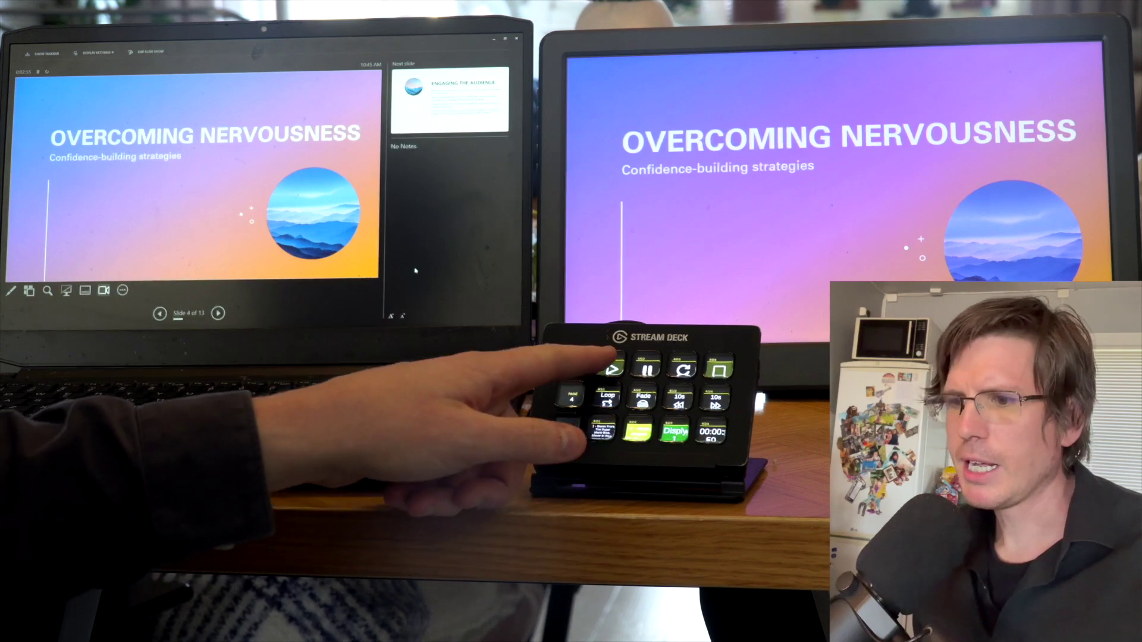
key("2")
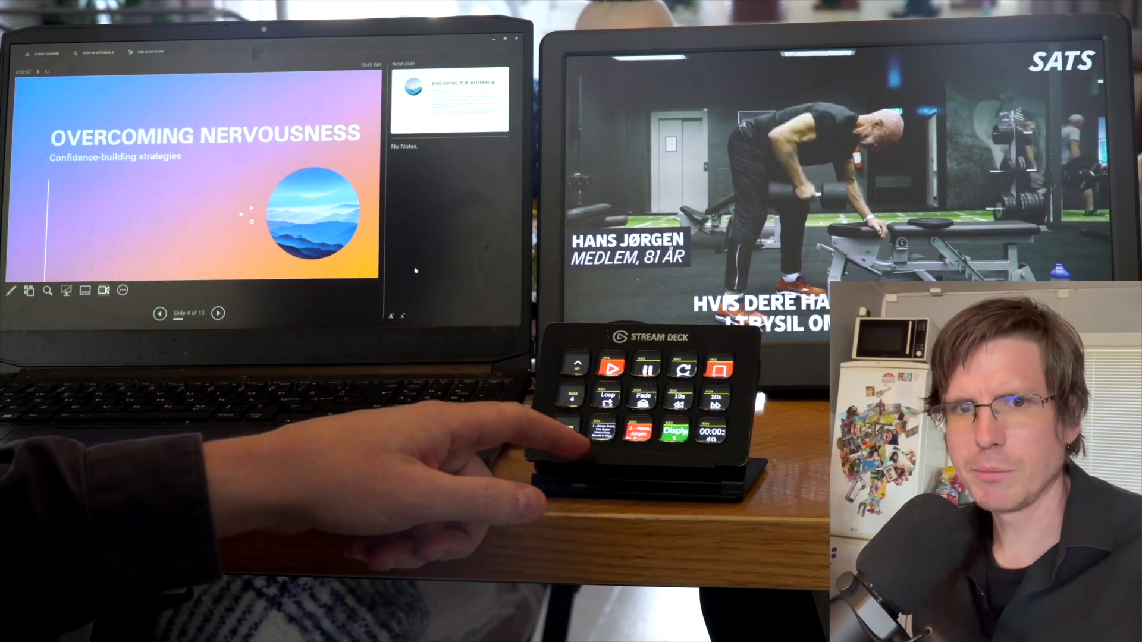
key("Right")
key("Right")
key("Left")
key("Left")
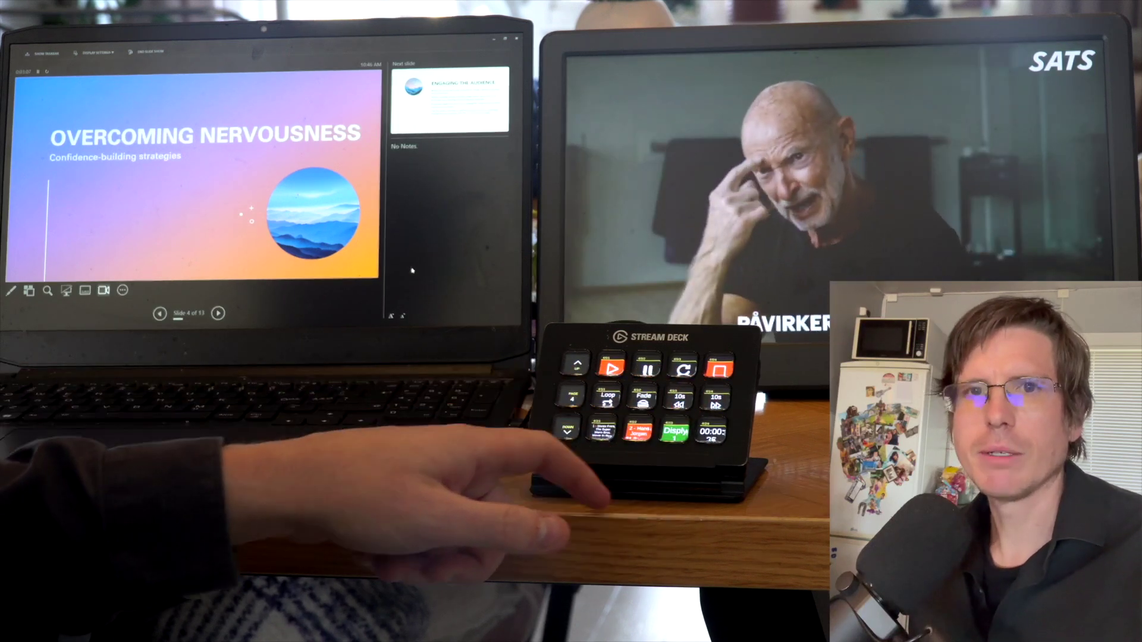
key("Escape")
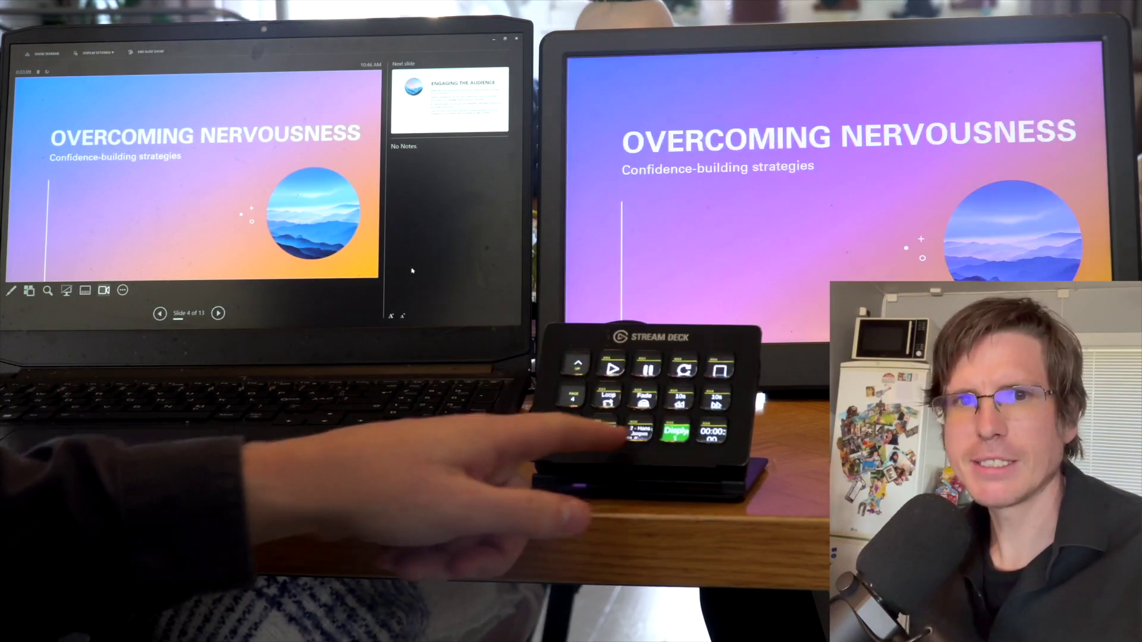
key("ctrl+1")
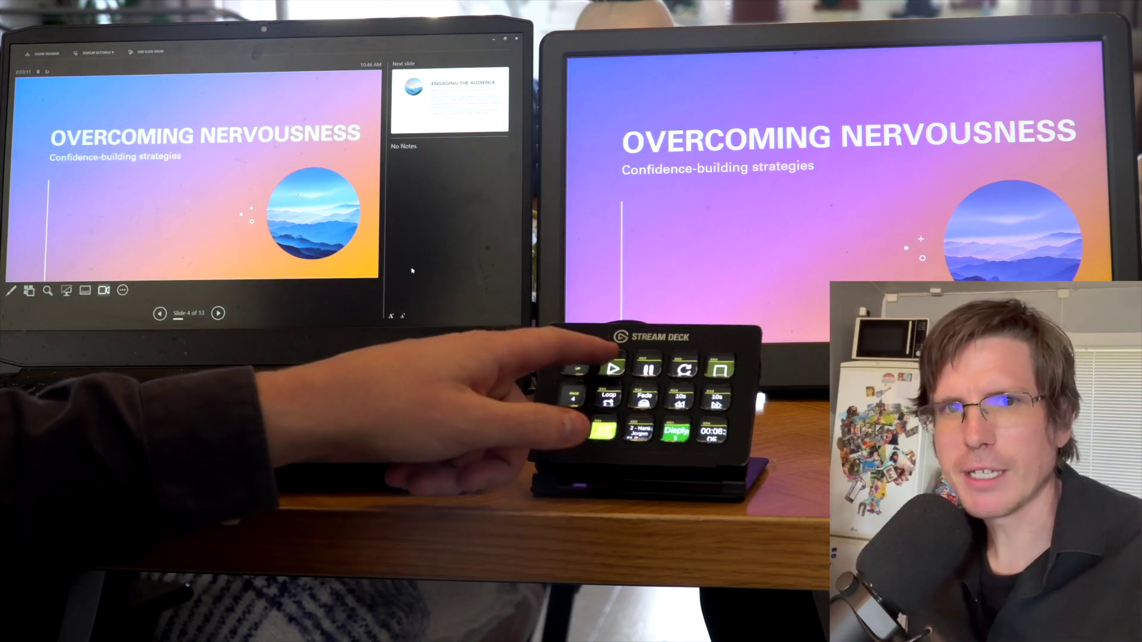
key("space")
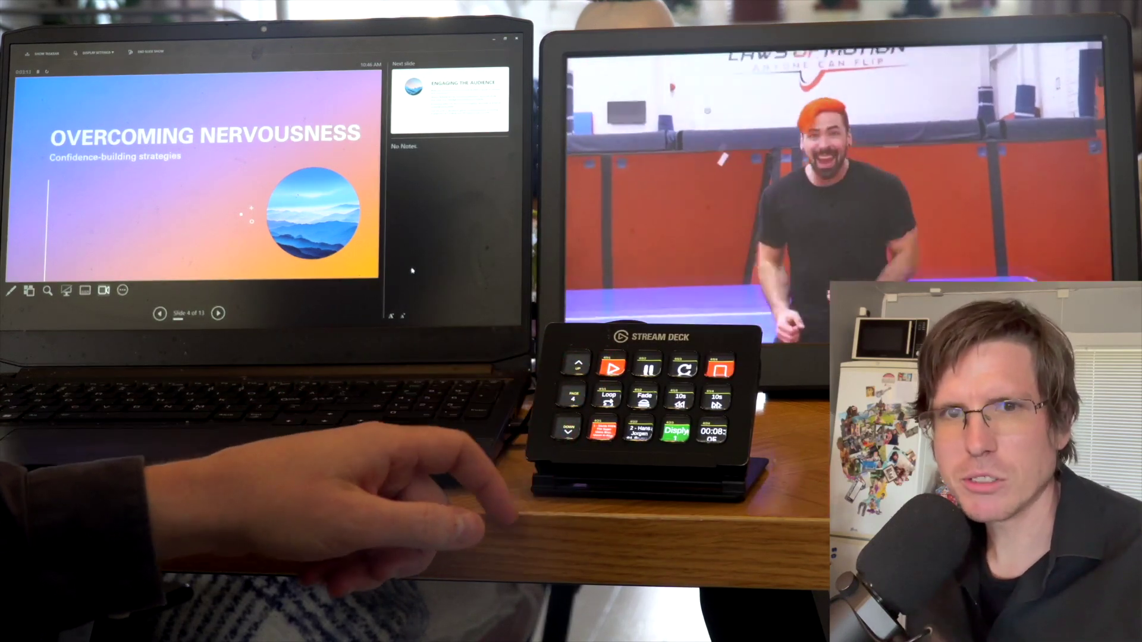